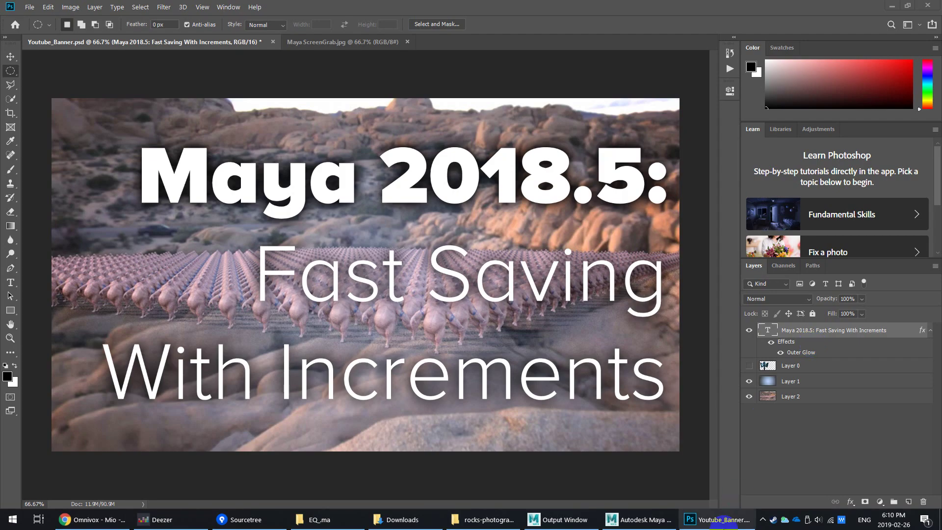
# Bring up the EQ_ma scene, select Earthquake_82_optim and orbit until it faces the camera
pyautogui.click(638, 519)
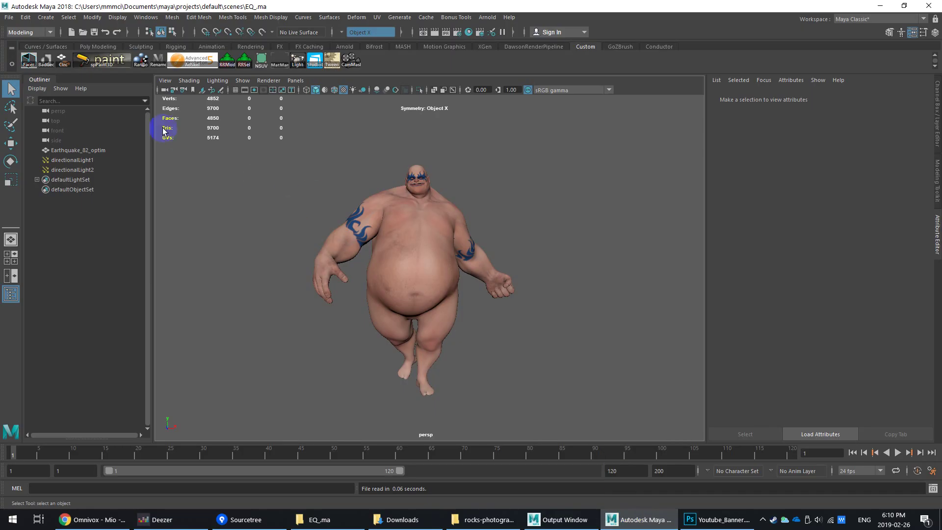
pyautogui.click(9, 18)
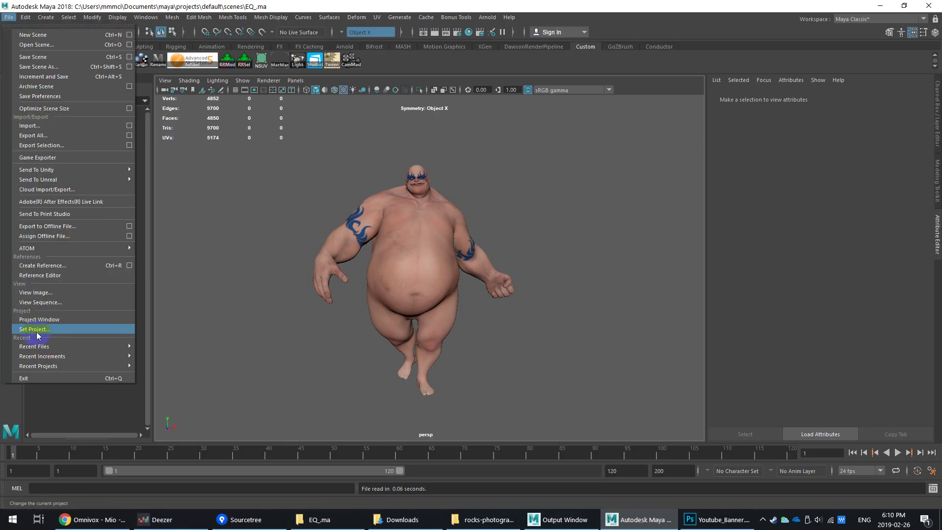
pyautogui.click(371, 252)
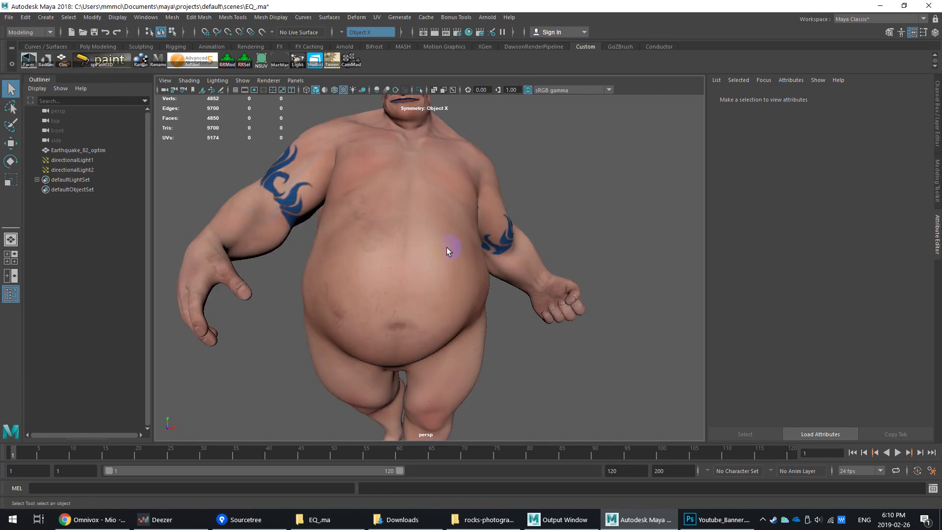
pyautogui.click(446, 247)
pyautogui.keyDown('alt'); pyautogui.moveTo(321, 222); pyautogui.dragTo(362, 226); pyautogui.keyUp('alt')
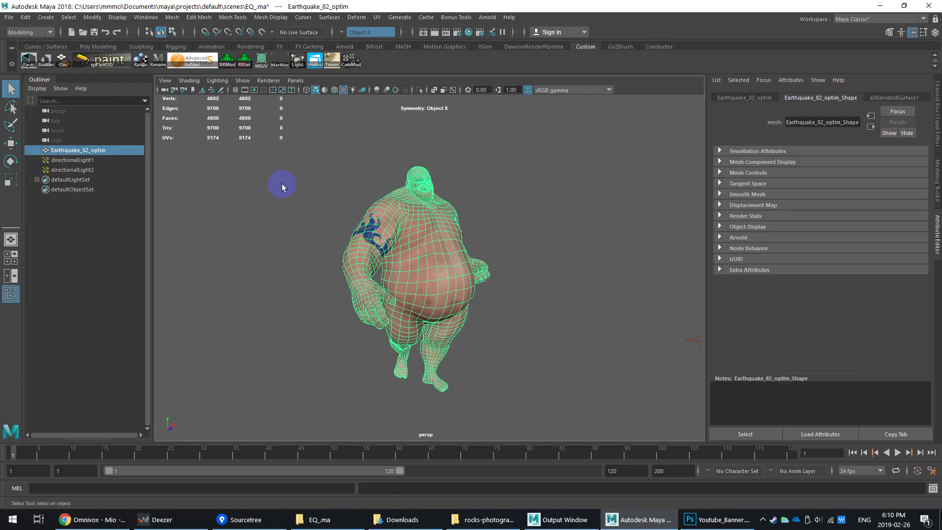
pyautogui.keyDown('alt'); pyautogui.moveTo(281, 183); pyautogui.dragTo(280, 89); pyautogui.keyUp('alt')
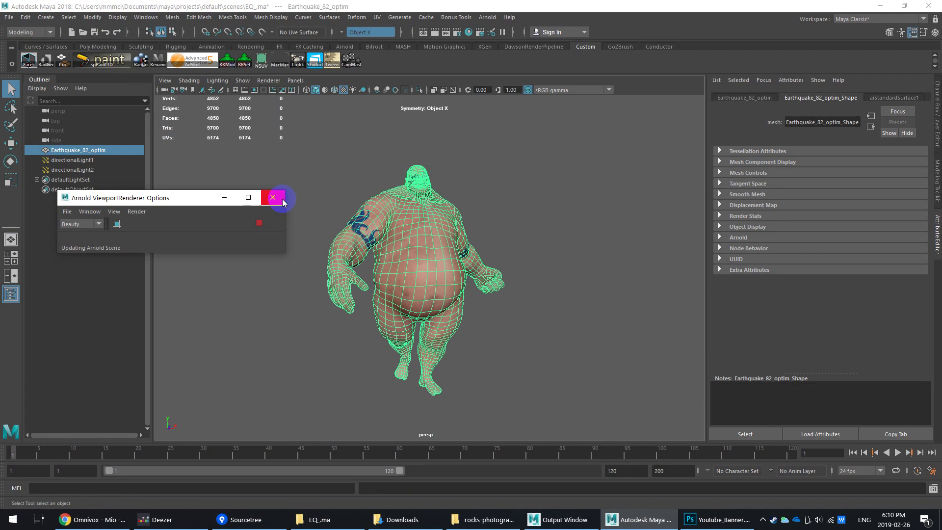
# Close the render preview settings, reorient the character, and switch the viewport renderer to Arnold
pyautogui.click(273, 198)
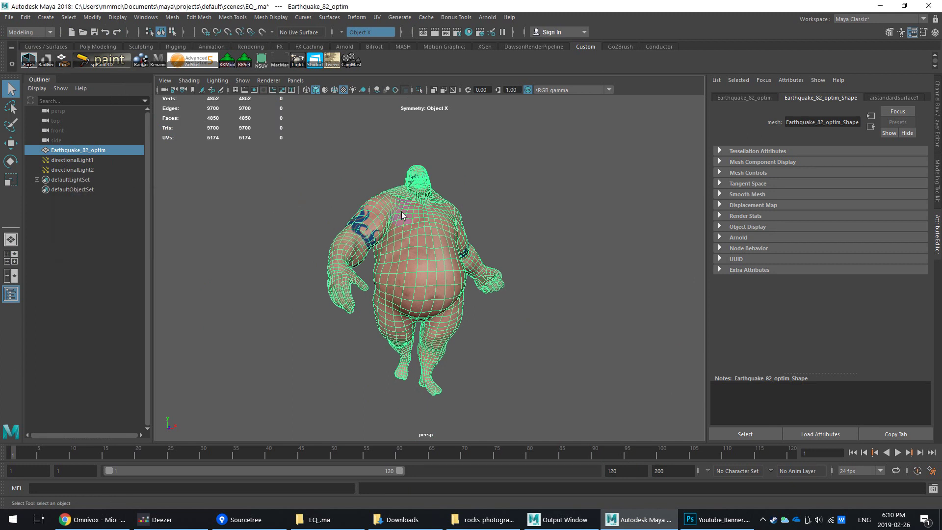
pyautogui.keyDown('alt'); pyautogui.moveTo(403, 218); pyautogui.dragTo(368, 225); pyautogui.keyUp('alt')
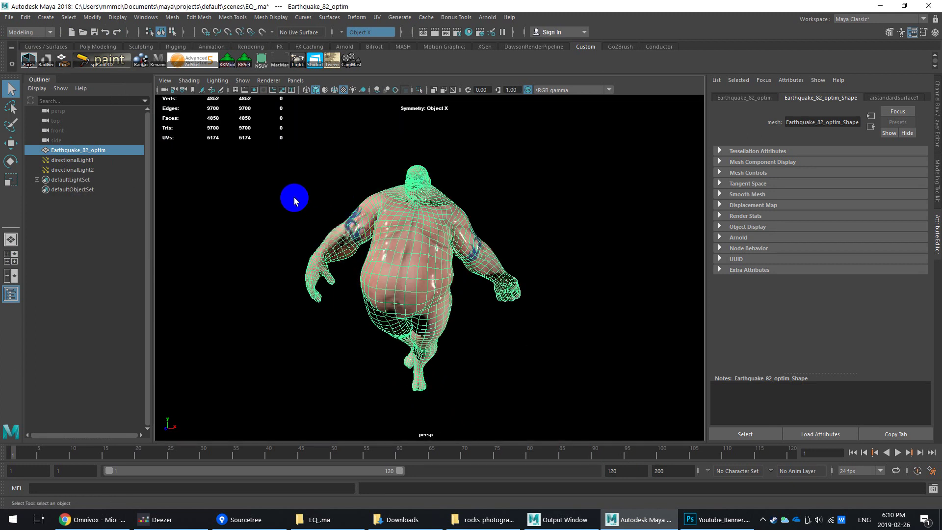
pyautogui.keyDown('alt'); pyautogui.moveTo(294, 199); pyautogui.dragTo(336, 110); pyautogui.keyUp('alt')
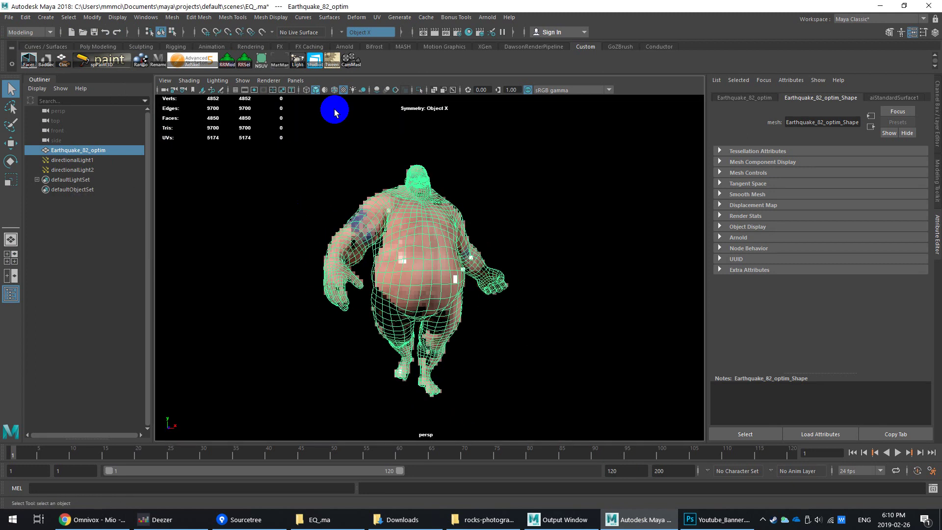
pyautogui.click(296, 81)
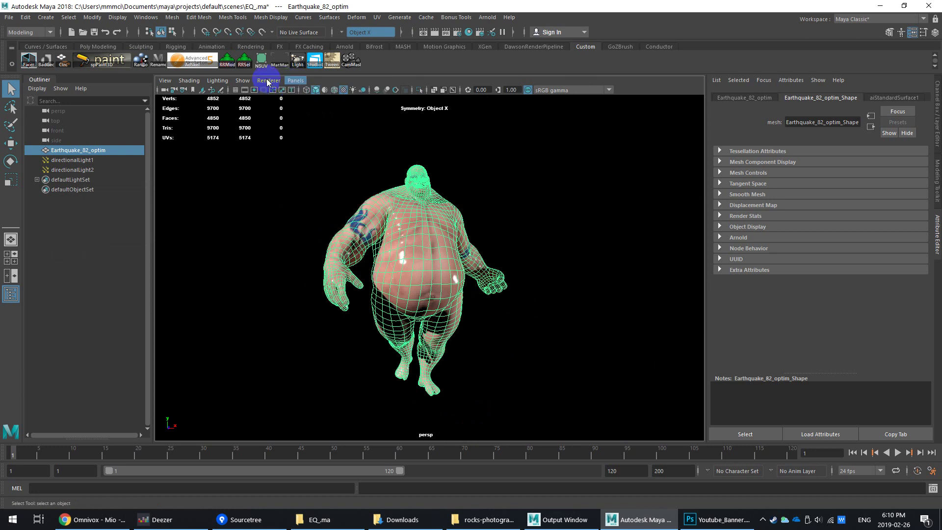
pyautogui.click(269, 81)
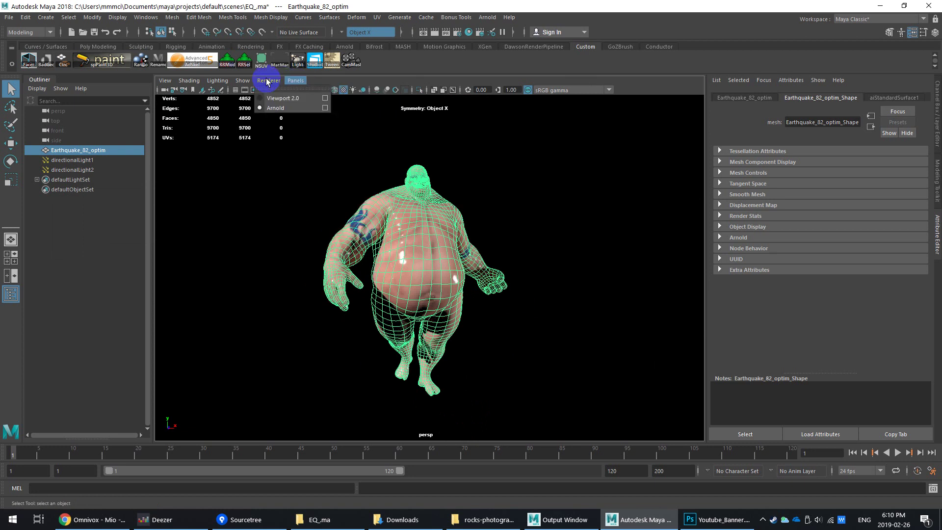
pyautogui.click(324, 108)
# Stop the Arnold viewport render, reselect the character mesh and close the render preview settings
pyautogui.click(260, 222)
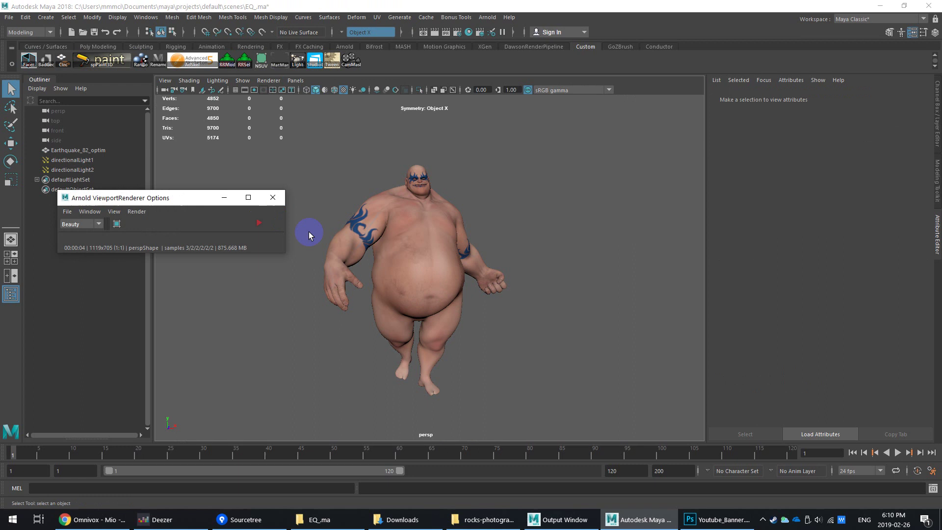
pyautogui.click(353, 230)
pyautogui.keyDown('alt'); pyautogui.moveTo(354, 230); pyautogui.dragTo(369, 229); pyautogui.keyUp('alt')
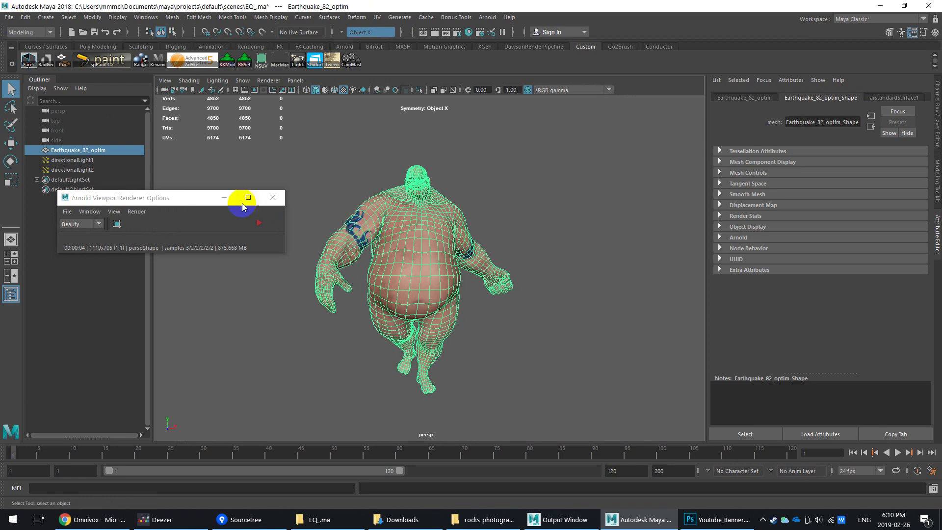
pyautogui.click(272, 197)
pyautogui.click(11, 18)
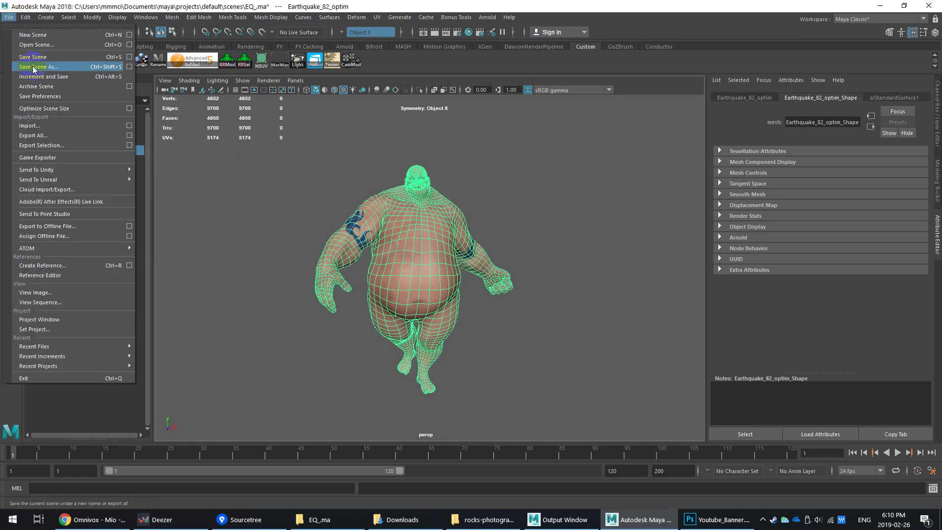
pyautogui.click(129, 57)
pyautogui.scroll(-1, 442, 187)
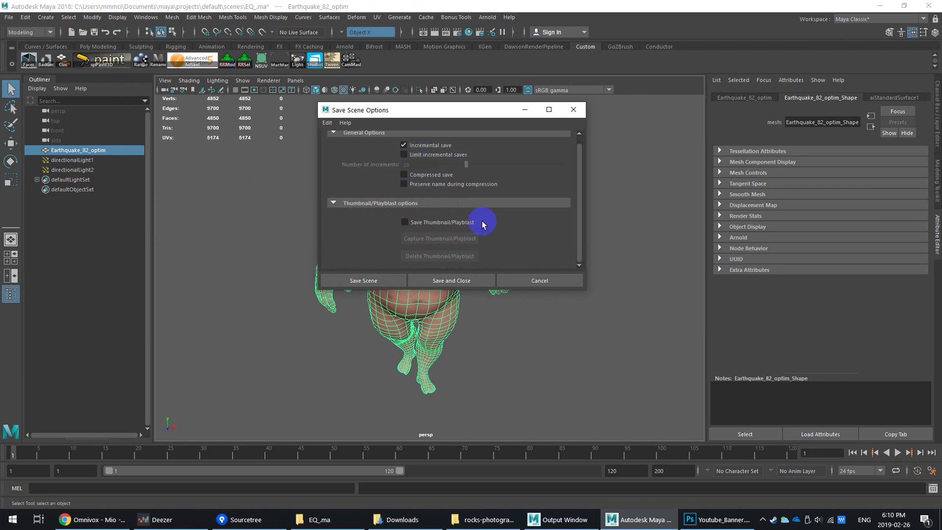
pyautogui.scroll(1, 436, 160)
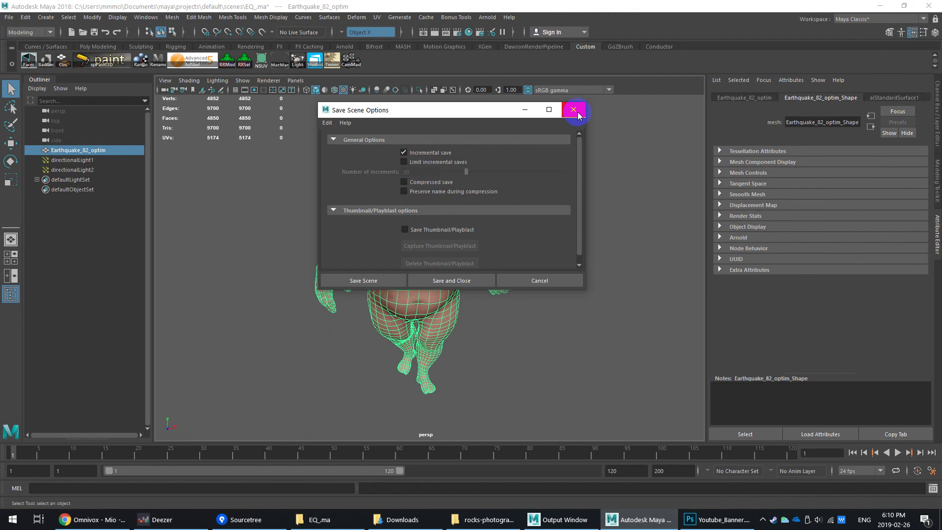
pyautogui.click(577, 114)
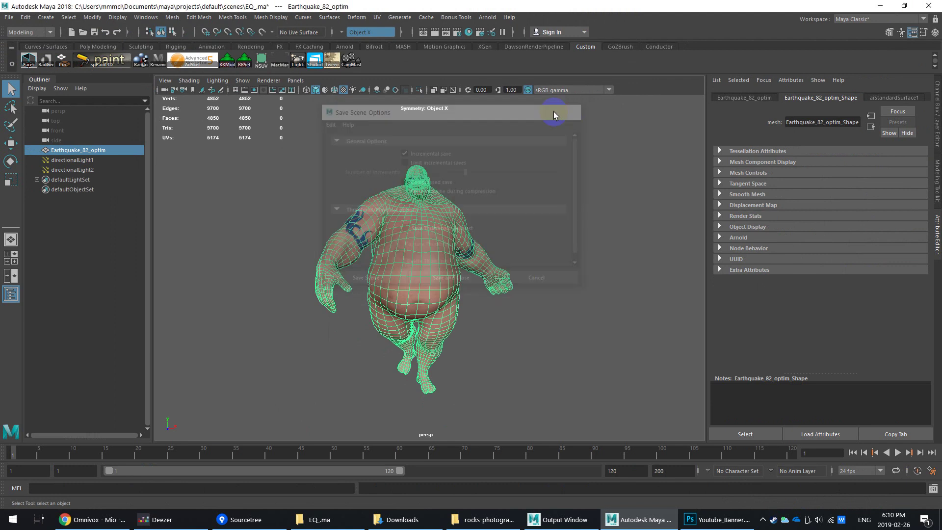
# Start a new scene without saving the current one and show the ground grid
pyautogui.click(10, 18)
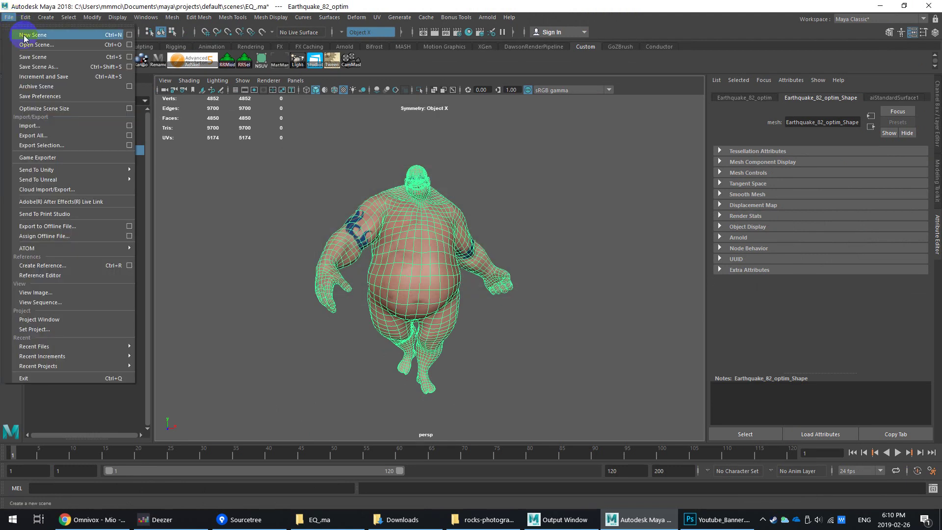
pyautogui.click(24, 36)
pyautogui.click(471, 260)
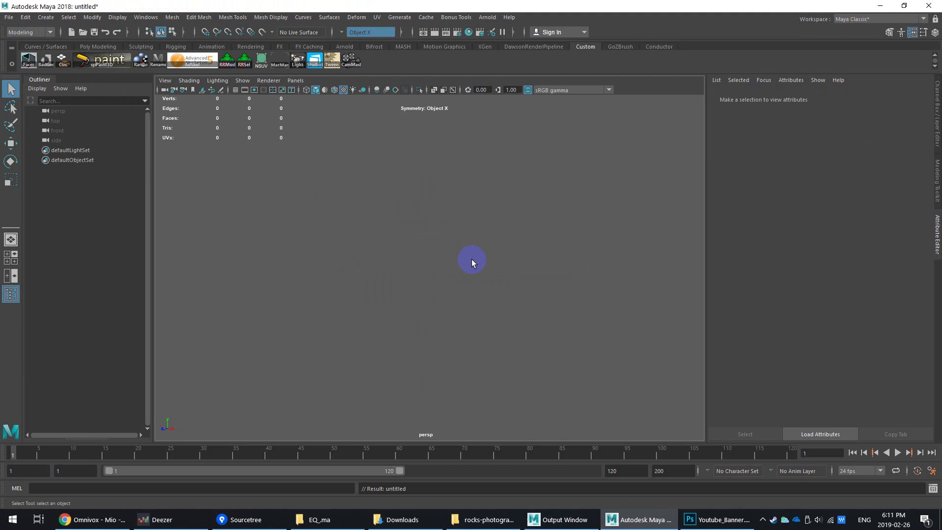
pyautogui.click(235, 91)
# Set the projects folder as the current project and create a default workspace
pyautogui.click(8, 18)
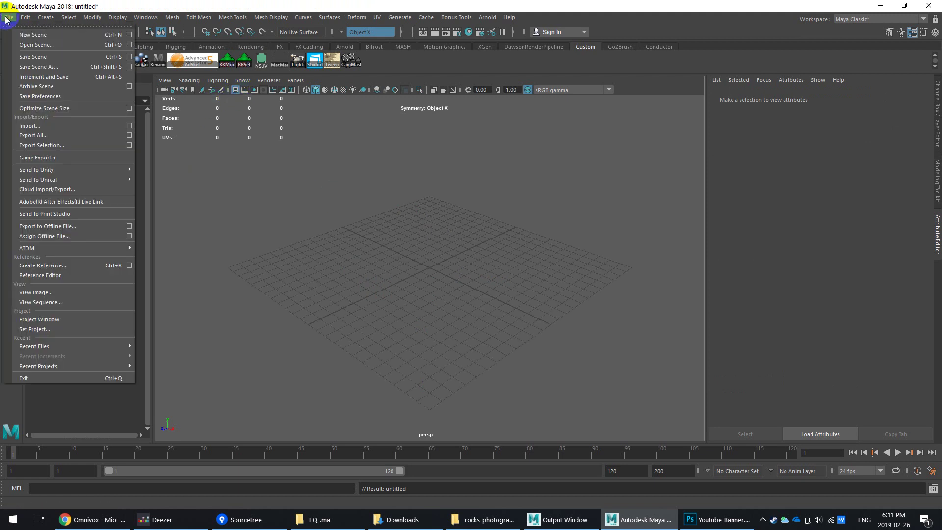
pyautogui.click(60, 328)
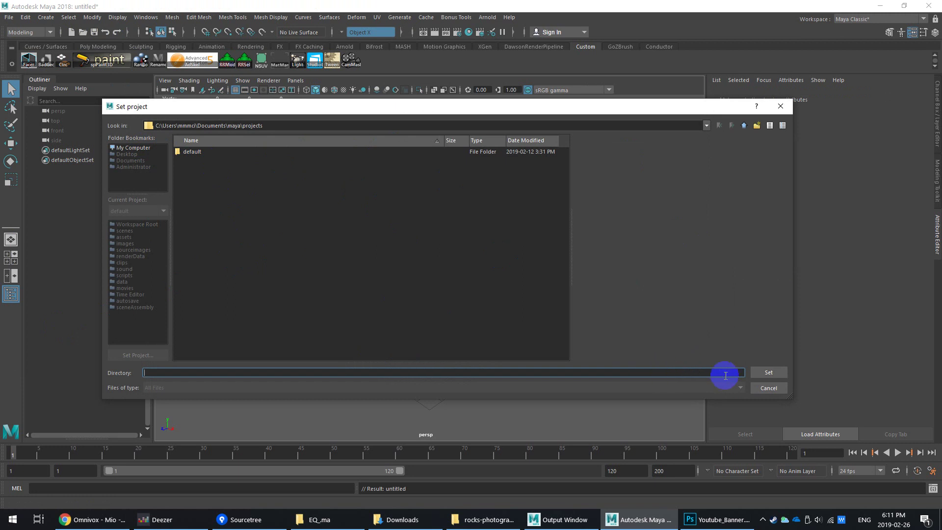
pyautogui.click(330, 519)
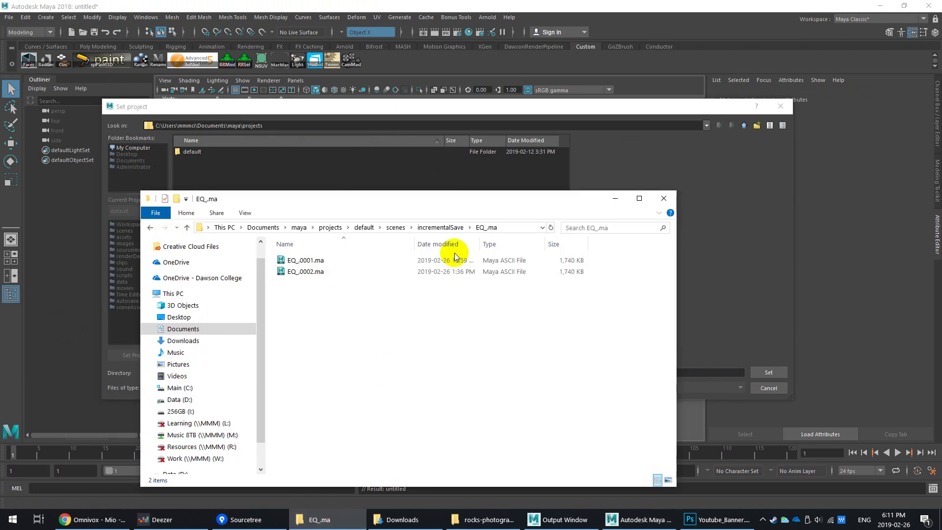
pyautogui.click(364, 227)
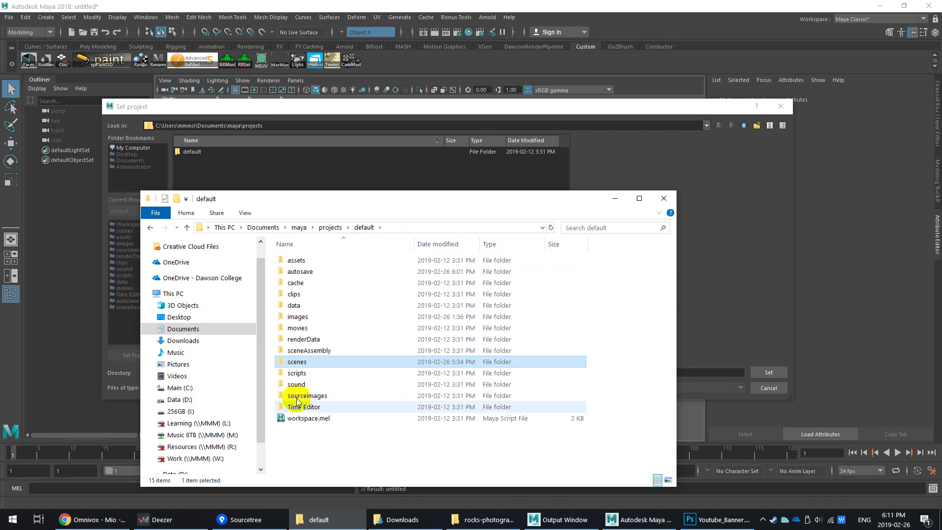
pyautogui.click(688, 149)
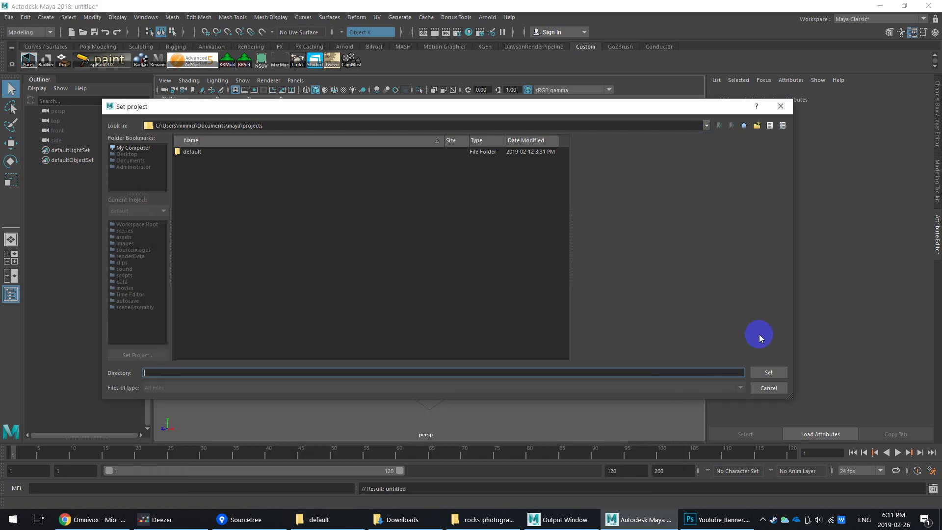
pyautogui.click(768, 372)
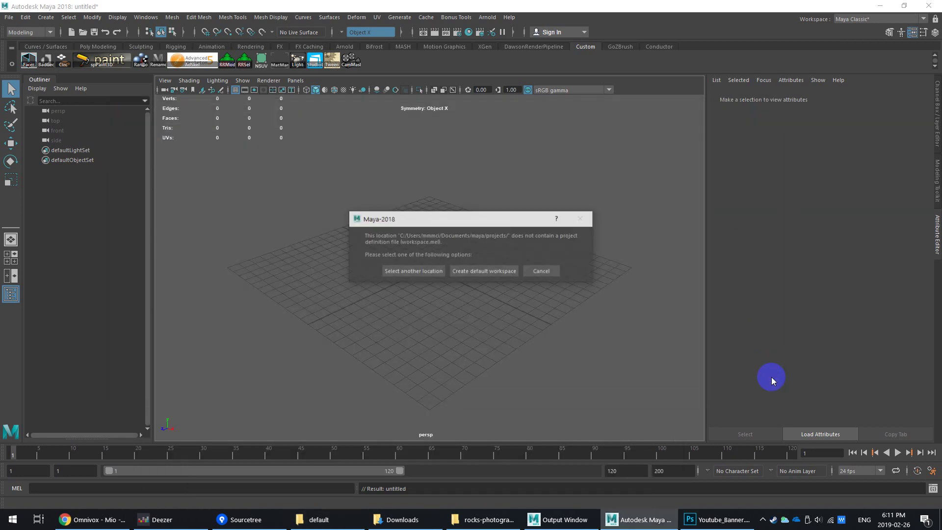
pyautogui.click(472, 271)
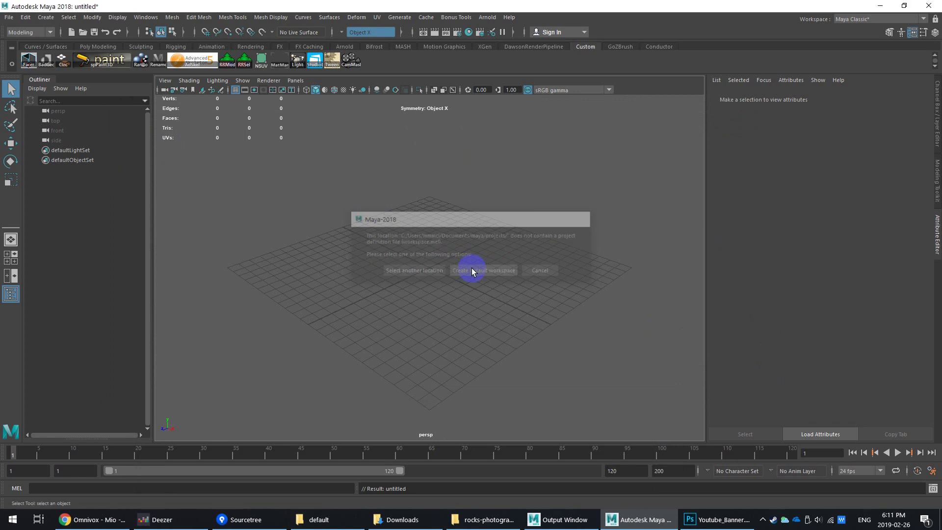
pyautogui.click(11, 17)
# Compare the Project Window's folder locations with the default project folder on disk, then close it
pyautogui.click(53, 319)
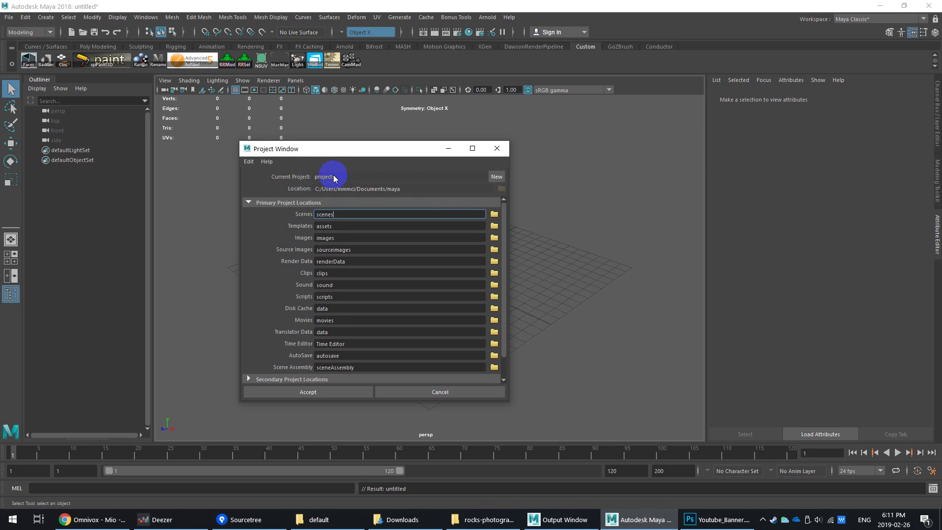
pyautogui.click(316, 519)
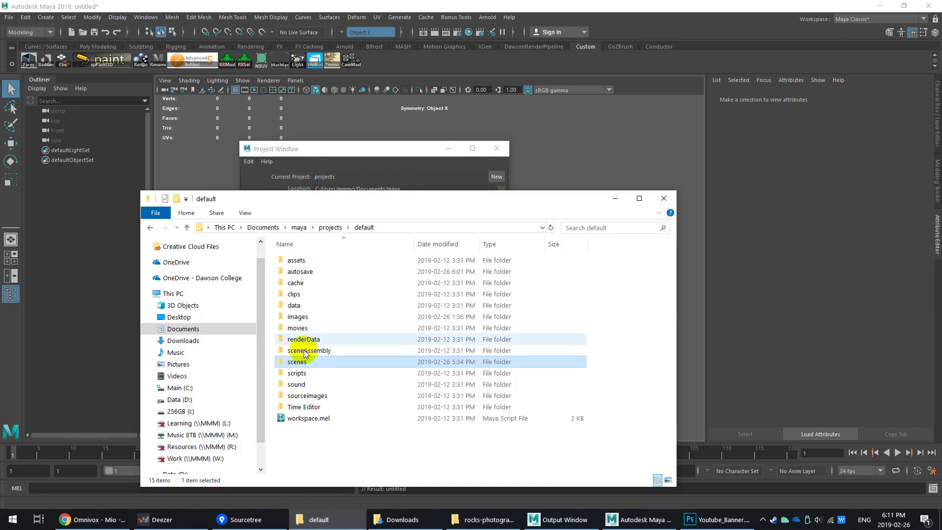
pyautogui.click(330, 227)
pyautogui.click(297, 263)
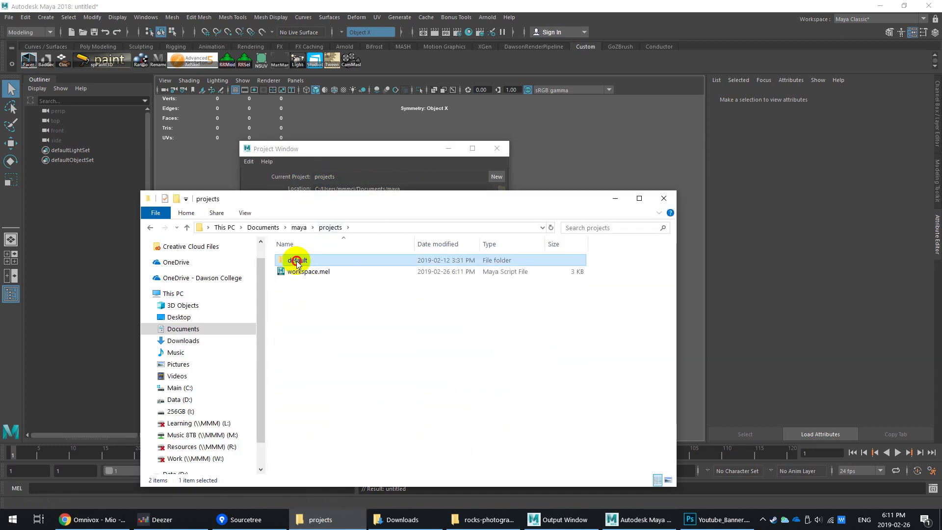
pyautogui.doubleClick(297, 261)
pyautogui.click(387, 150)
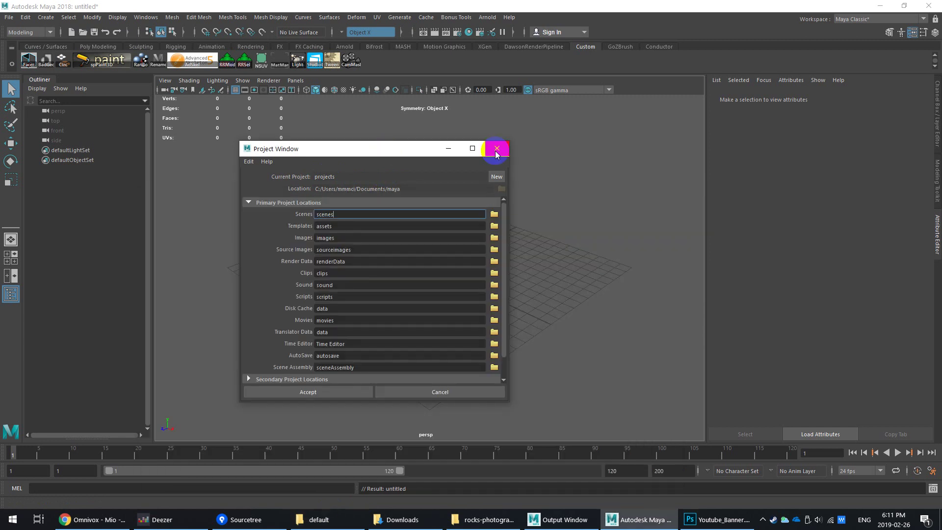
pyautogui.click(496, 149)
# Reset the Save Scene options to defaults, turning incremental saving off
pyautogui.click(11, 18)
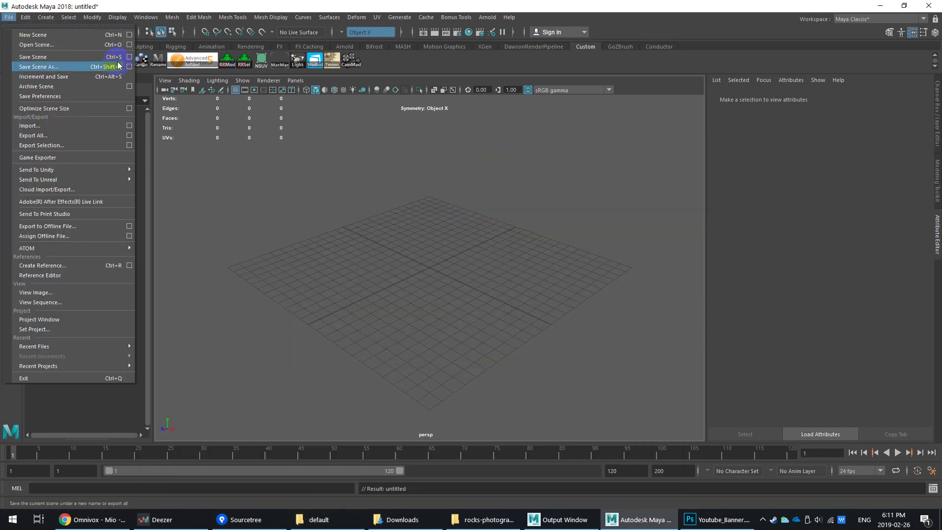
pyautogui.click(130, 57)
pyautogui.click(327, 123)
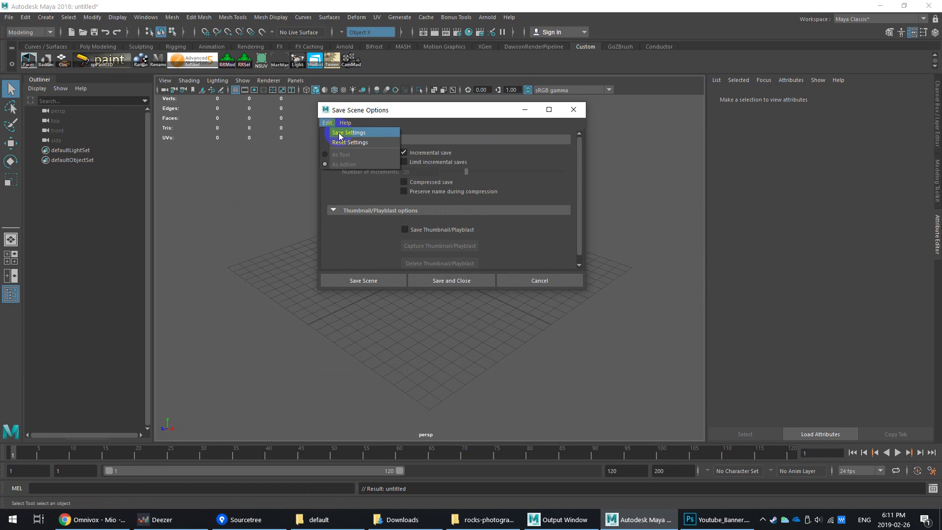
pyautogui.click(345, 142)
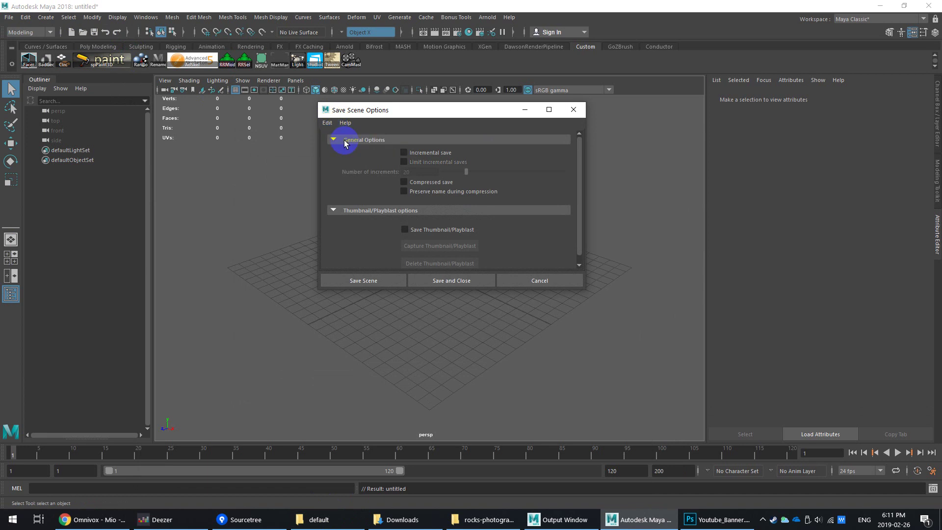
# Browse to the default project's scenes folder and type Ball as the file name
pyautogui.click(365, 281)
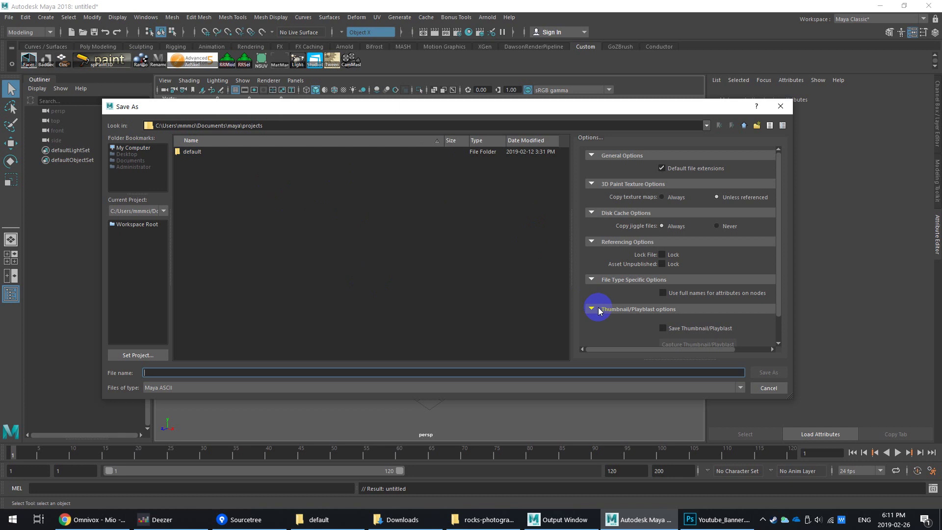
pyautogui.doubleClick(192, 155)
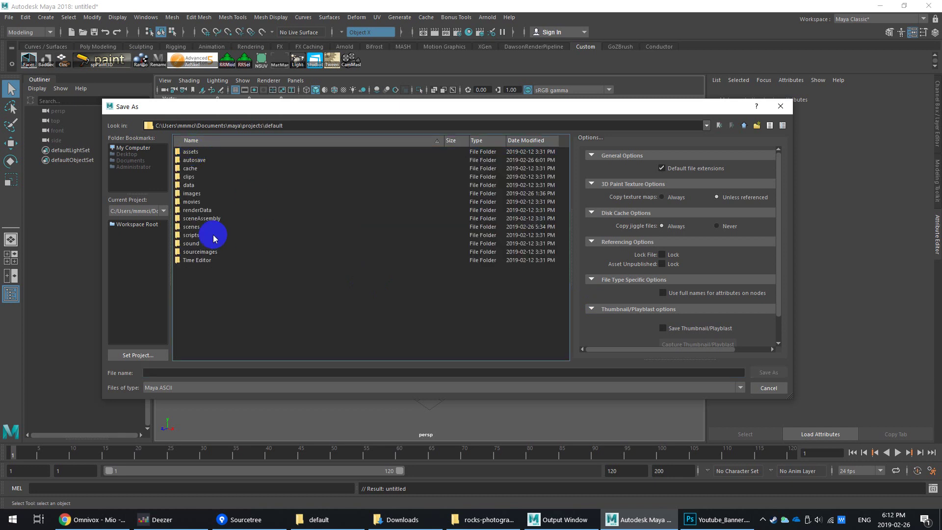
pyautogui.doubleClick(199, 217)
pyautogui.click(192, 178)
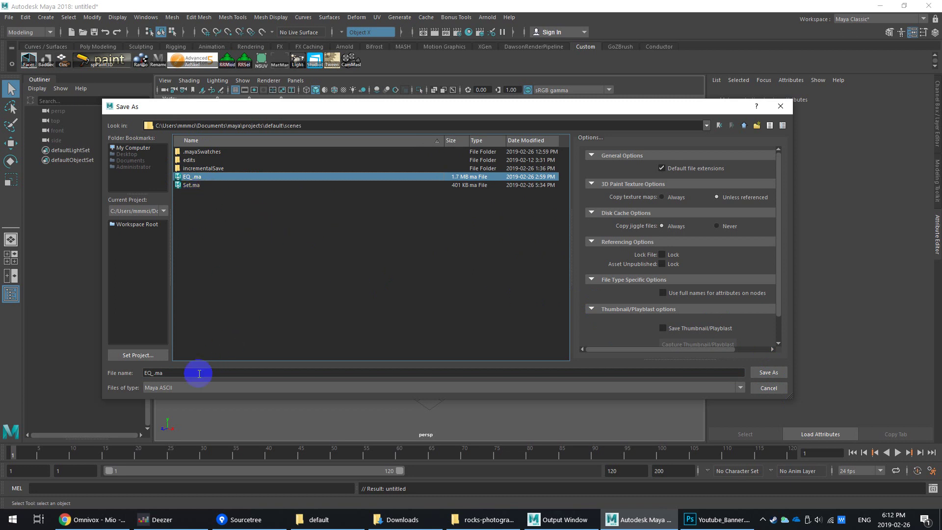
pyautogui.moveTo(199, 373); pyautogui.dragTo(85, 378)
pyautogui.write('Ball')
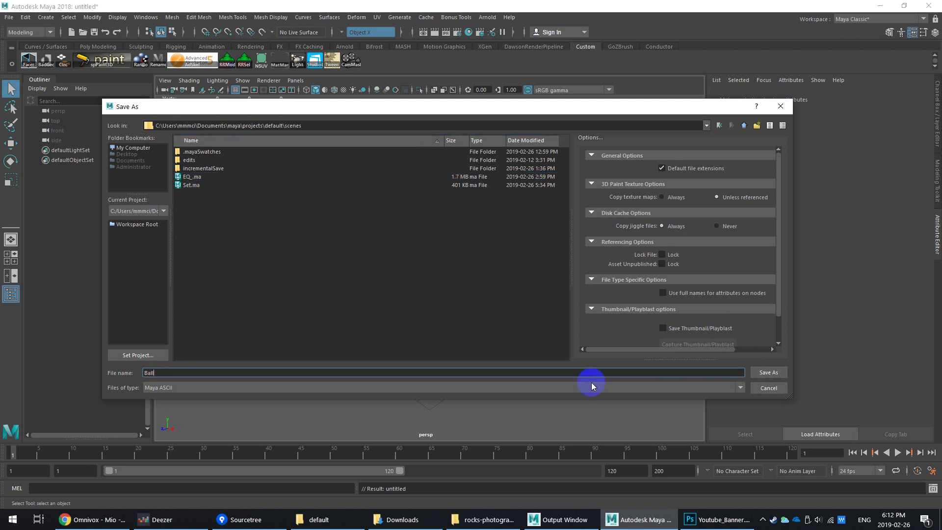
# Save as Ball.ma, add a polygon sphere raised above the grid, and save again
pyautogui.click(775, 373)
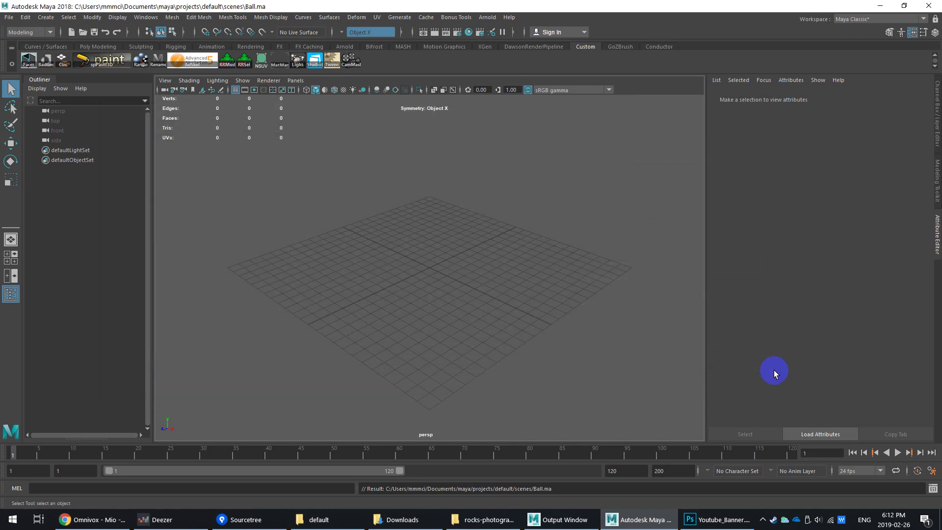
pyautogui.click(46, 46)
pyautogui.click(93, 47)
pyautogui.click(28, 60)
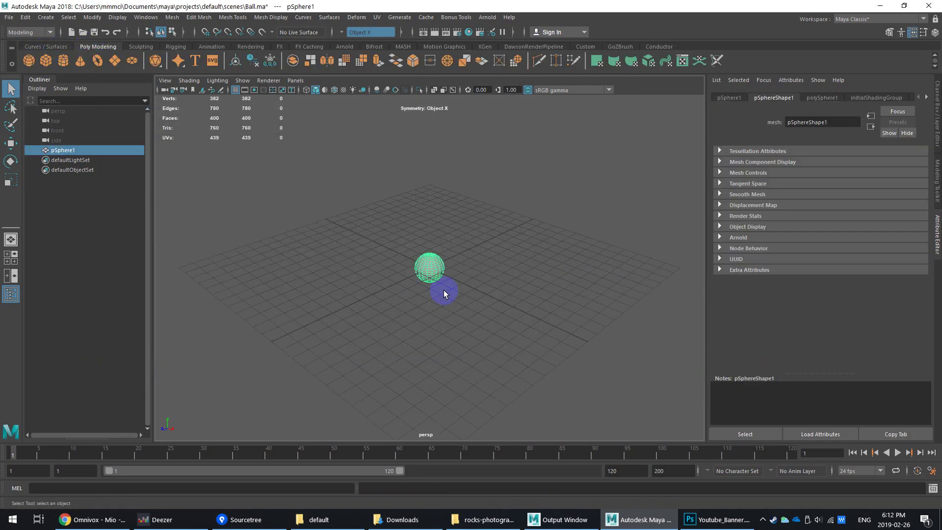
pyautogui.scroll(2, 439, 260)
pyautogui.press('w')
pyautogui.moveTo(431, 266); pyautogui.dragTo(432, 231)
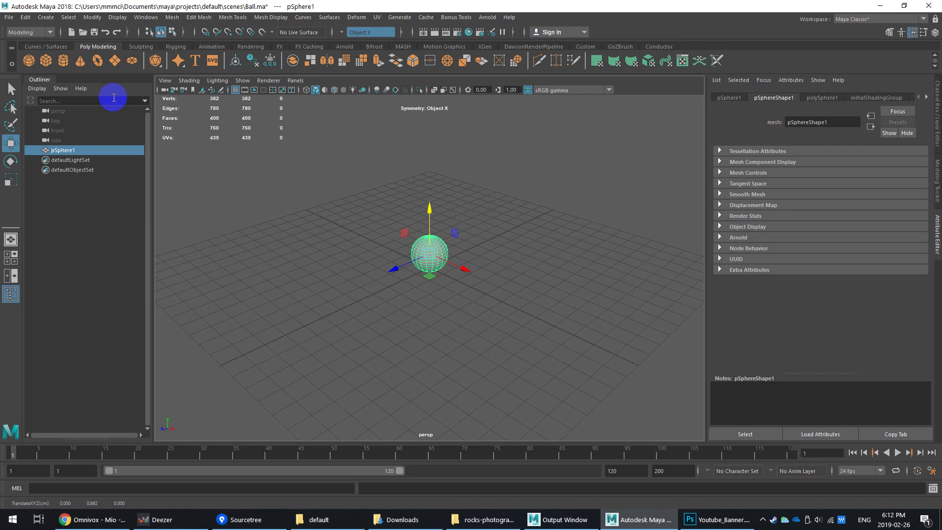
pyautogui.hotkey('ctrl', 's')
pyautogui.hotkey('ctrl', 's')
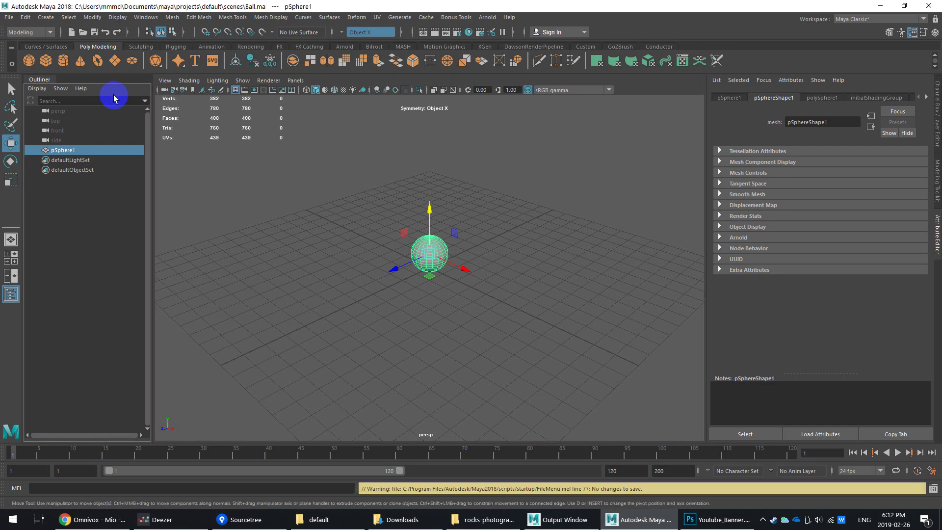
# Set the Save Scene As Options file type to mayaBinary
pyautogui.click(9, 18)
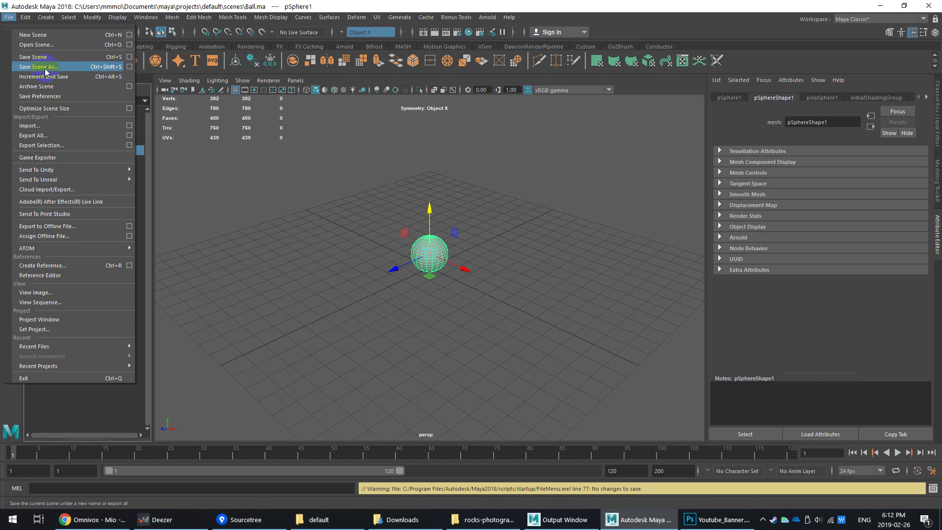
pyautogui.click(129, 66)
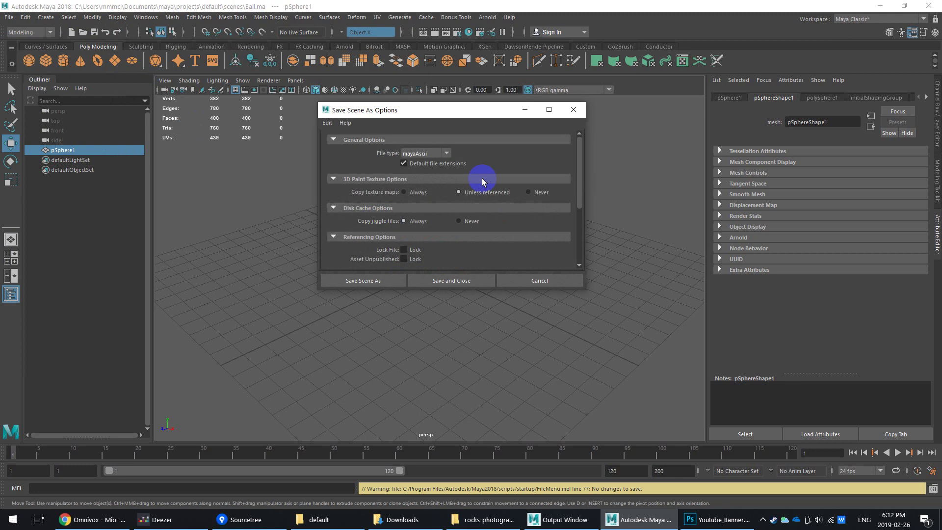
pyautogui.click(444, 154)
pyautogui.click(437, 173)
pyautogui.click(442, 155)
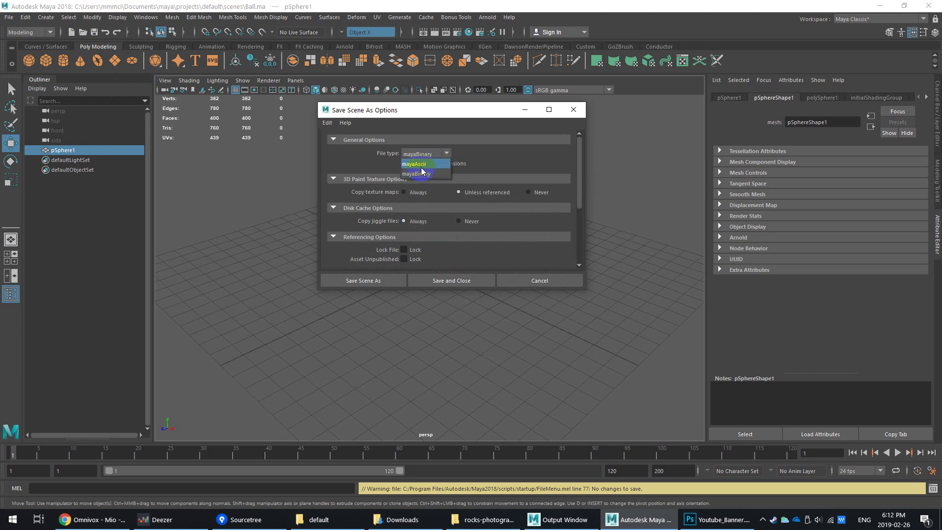
pyautogui.click(441, 164)
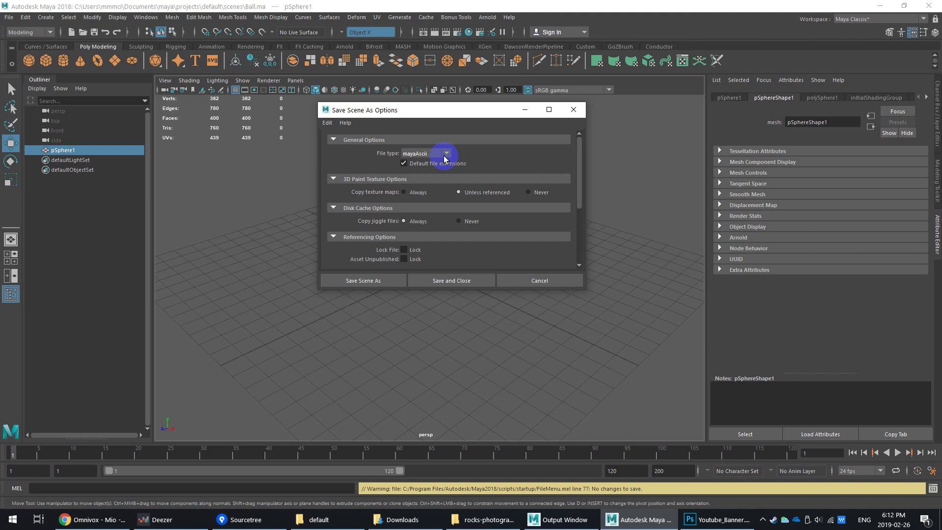
pyautogui.click(443, 155)
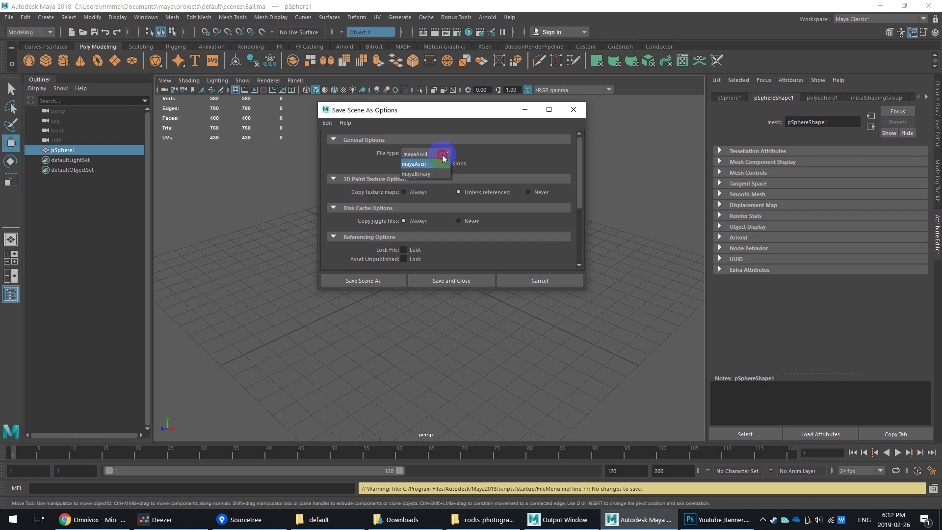
pyautogui.click(434, 147)
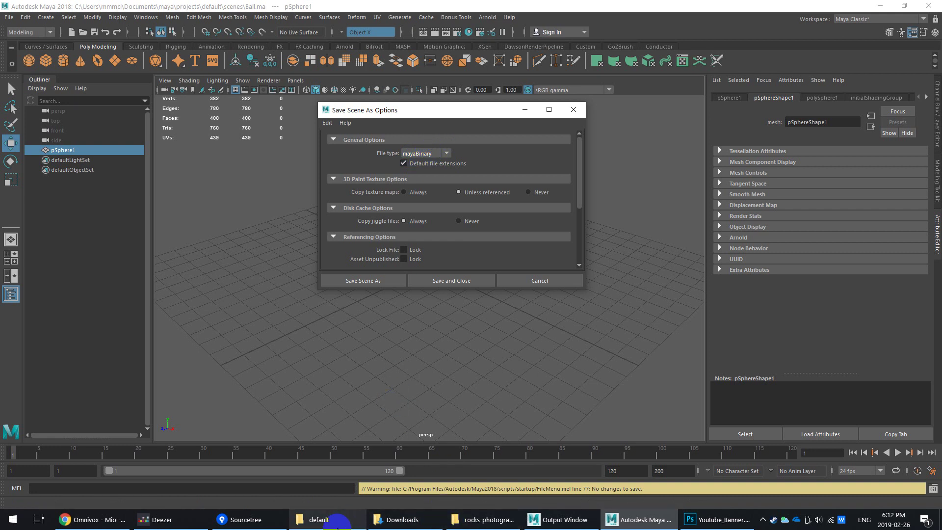
# In the project's scenes folder, open EQ_.ma with WordPad
pyautogui.click(343, 524)
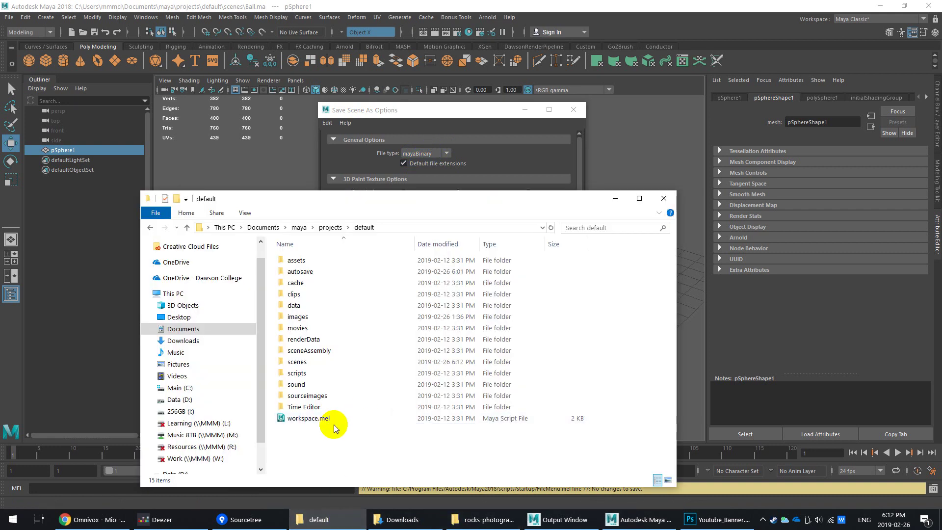
pyautogui.doubleClick(307, 362)
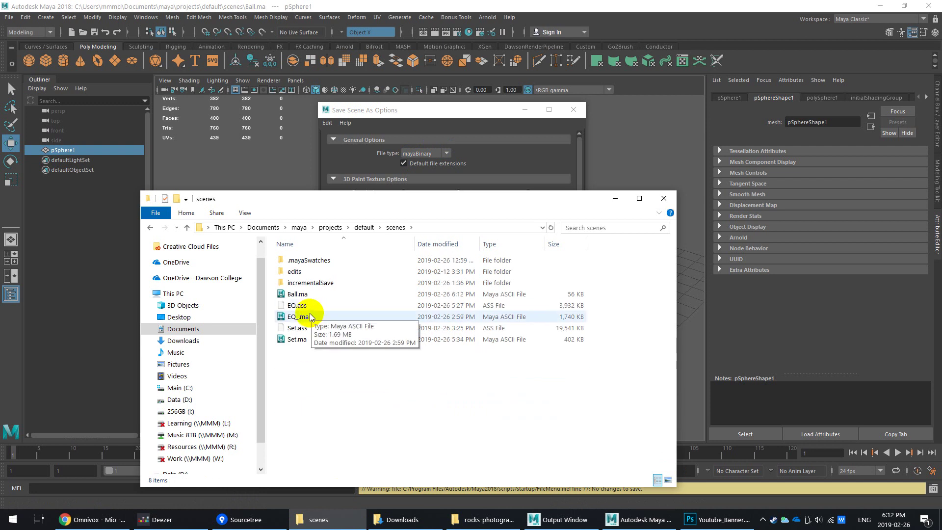
pyautogui.rightClick(303, 318)
pyautogui.click(373, 348)
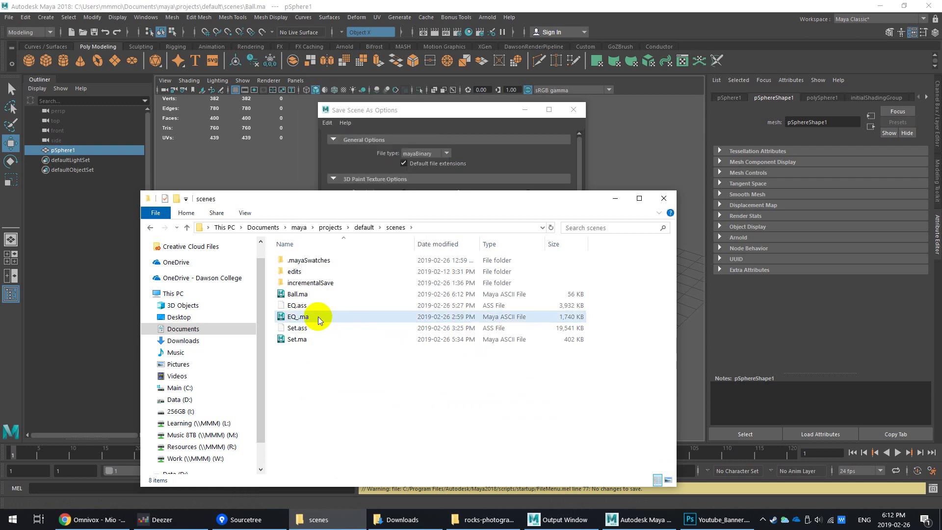
pyautogui.rightClick(305, 317)
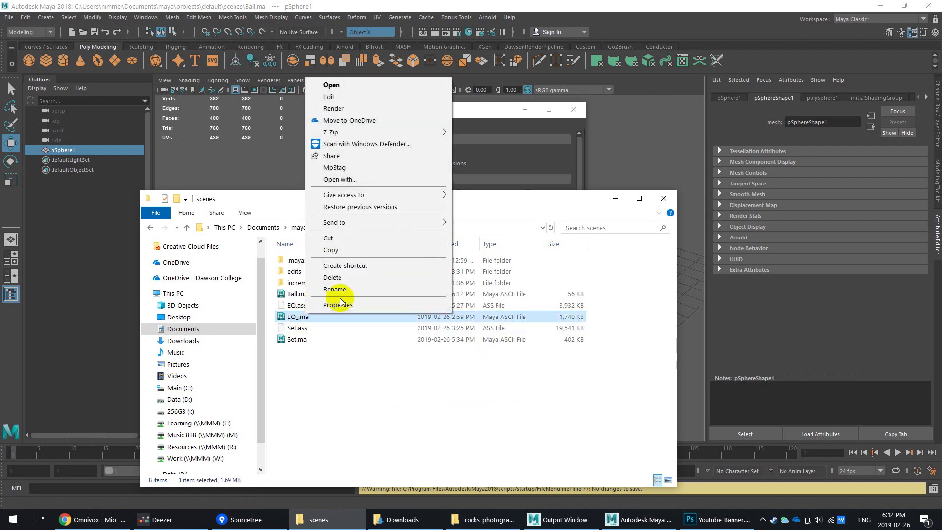
pyautogui.click(414, 180)
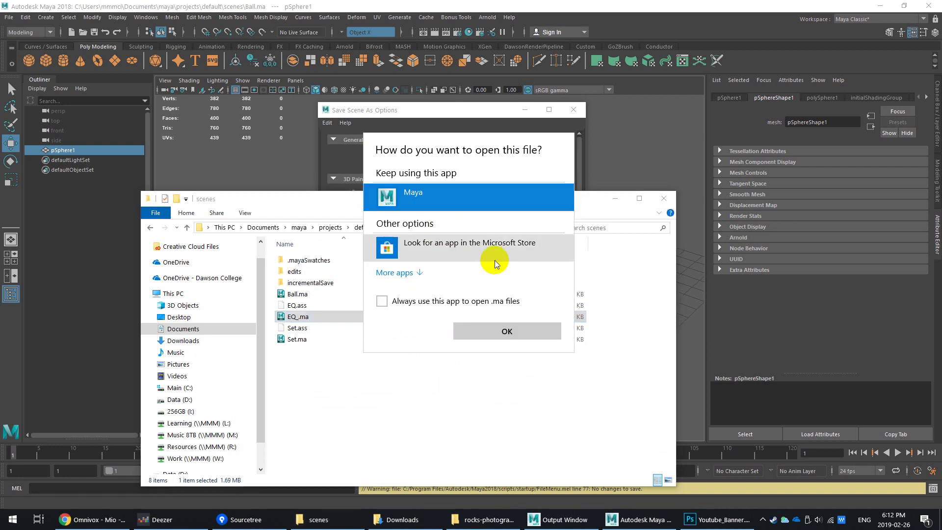
pyautogui.click(394, 273)
pyautogui.scroll(-5, 456, 275)
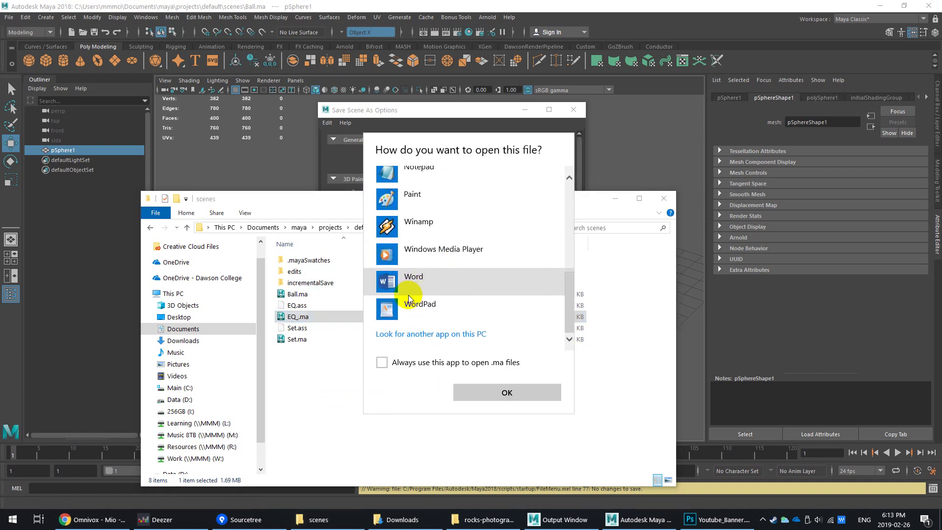
pyautogui.click(423, 305)
# Select and scroll through the persp camera node lines of EQ_.ma in WordPad
pyautogui.click(423, 305)
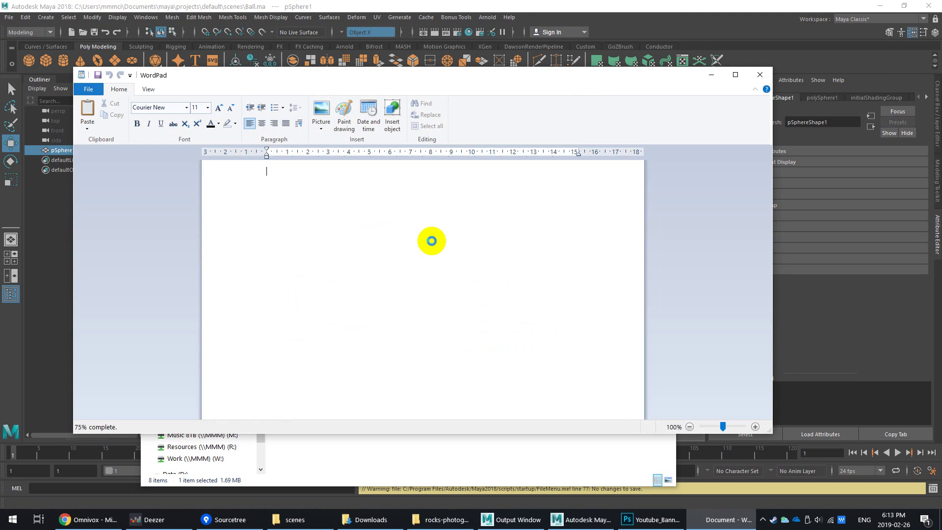
pyautogui.moveTo(262, 198); pyautogui.dragTo(362, 216)
pyautogui.click(238, 241)
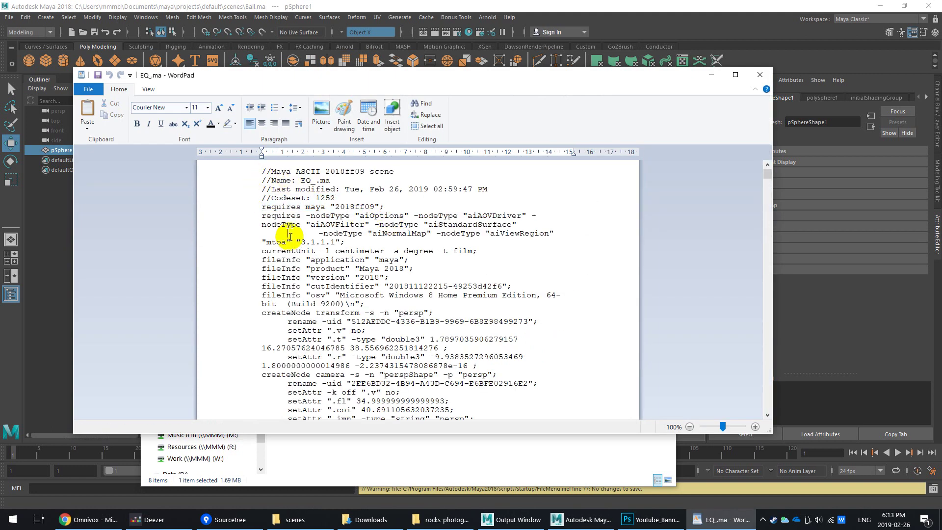
pyautogui.moveTo(262, 257); pyautogui.dragTo(358, 294)
pyautogui.moveTo(288, 321); pyautogui.dragTo(392, 359)
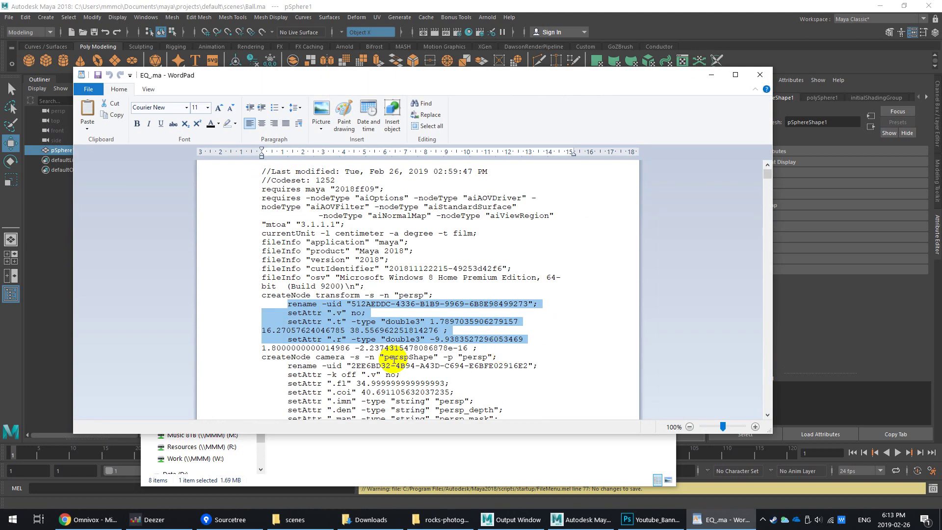
pyautogui.scroll(-10, 430, 349)
pyautogui.scroll(-1, 431, 348)
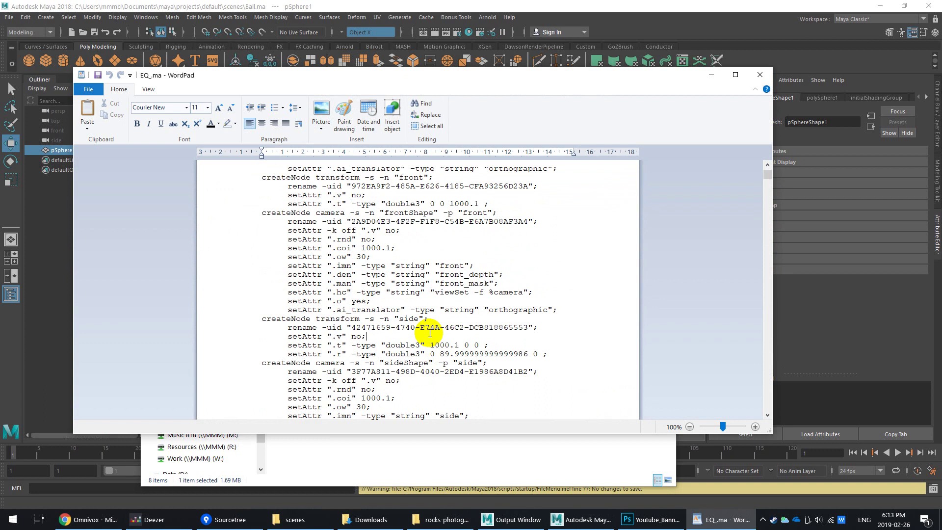
# Close WordPad and set the Save Scene As file type to mayaAscii
pyautogui.click(760, 75)
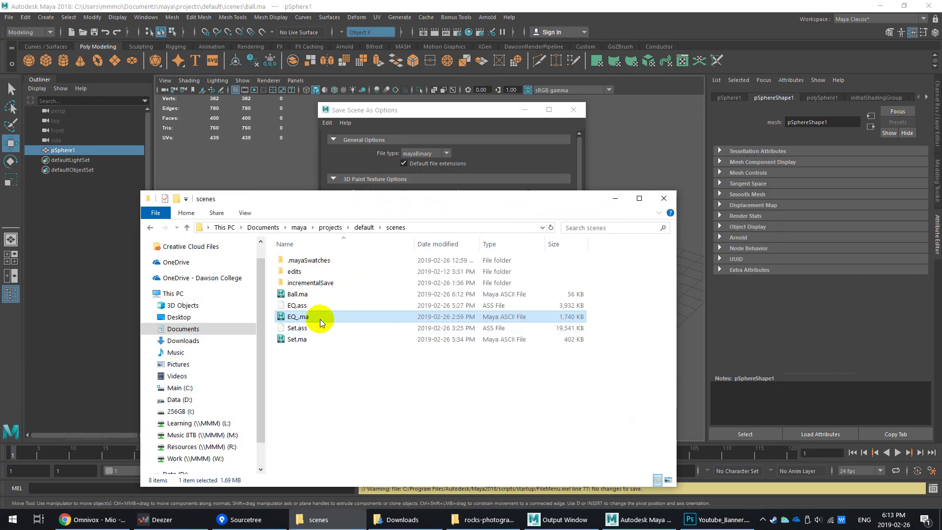
pyautogui.click(458, 120)
pyautogui.click(434, 154)
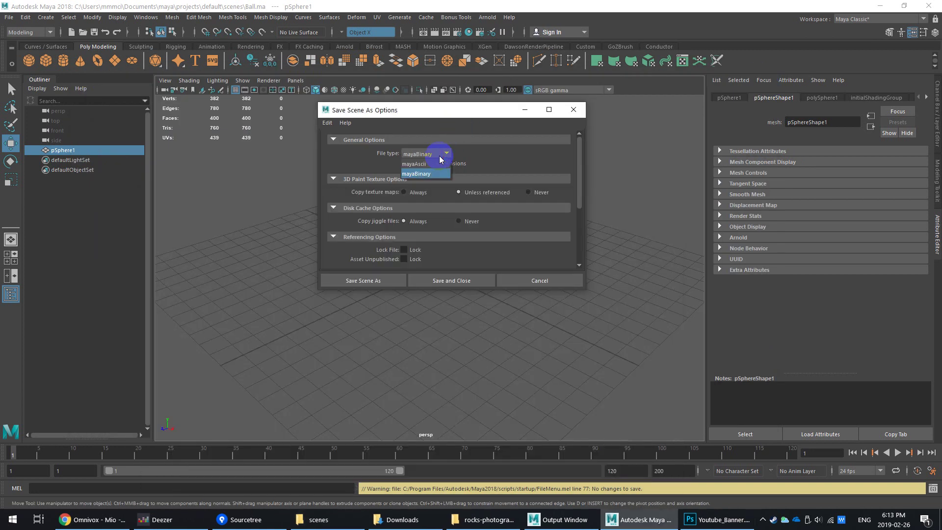
pyautogui.click(425, 165)
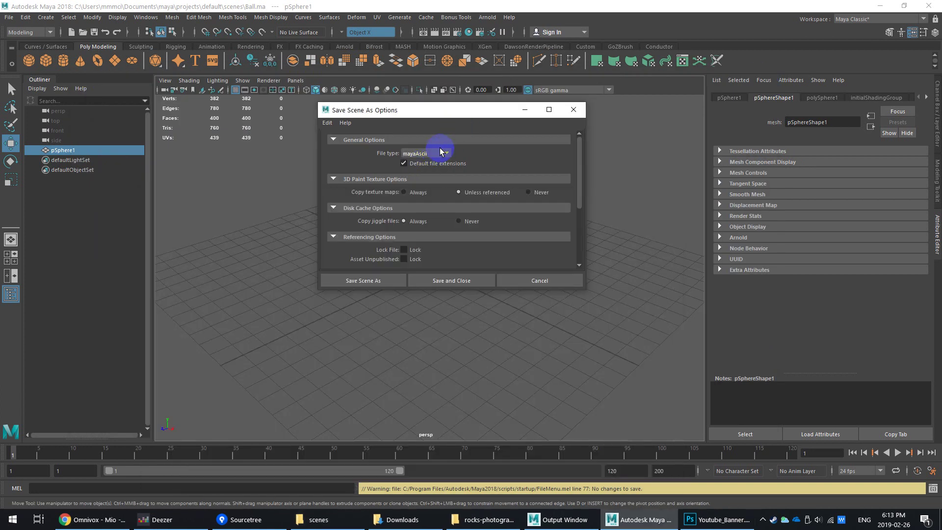
pyautogui.click(425, 155)
pyautogui.click(429, 154)
pyautogui.click(416, 166)
# Store the current save-as options as defaults with Edit > Save Settings
pyautogui.click(327, 123)
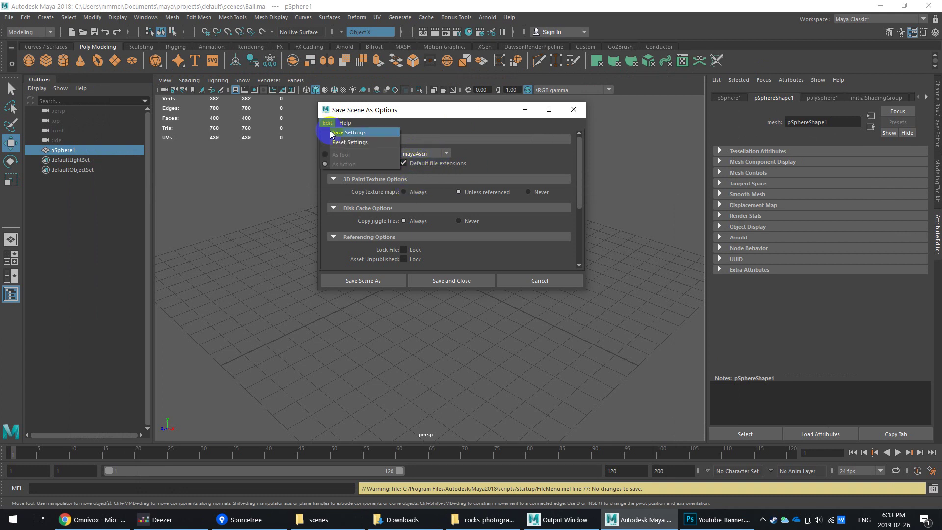
pyautogui.click(333, 137)
pyautogui.click(327, 123)
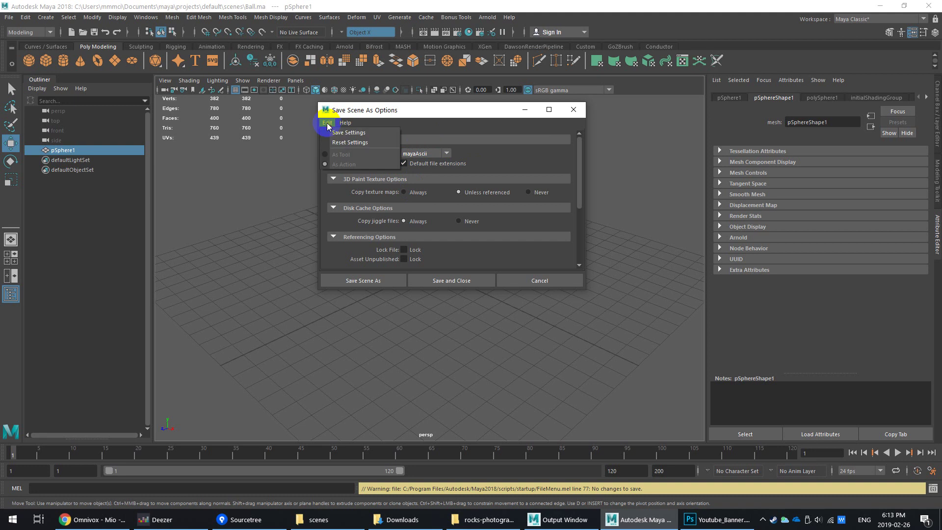
pyautogui.click(334, 135)
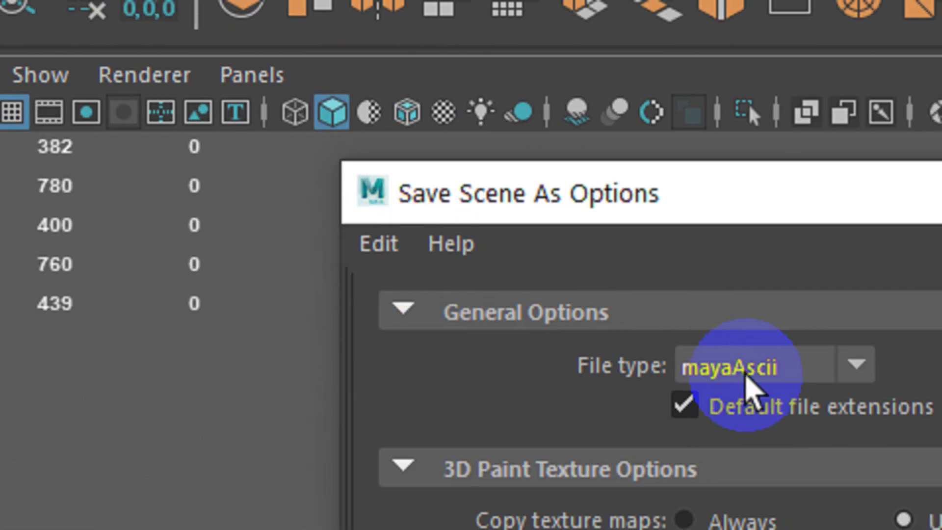
# Try mayaBinary, switch back to mayaAscii, and save the settings as defaults again
pyautogui.click(419, 154)
pyautogui.click(708, 427)
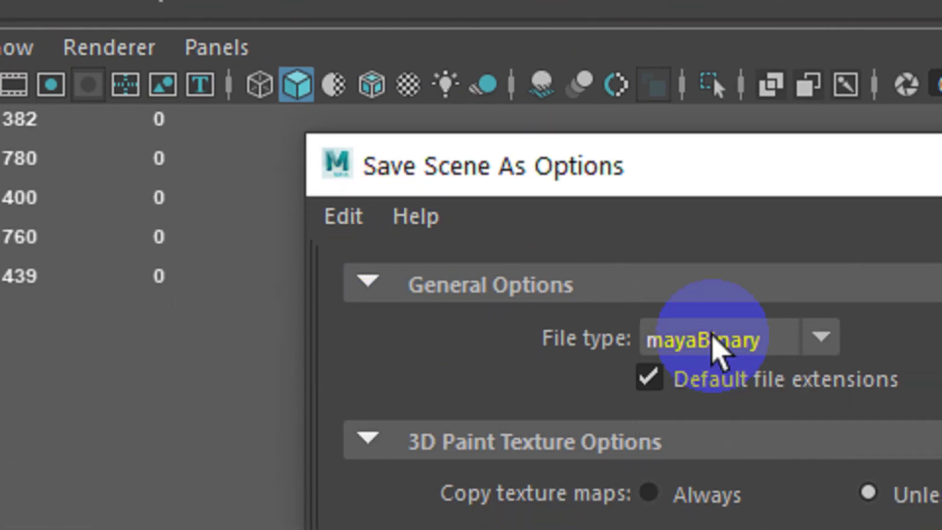
pyautogui.click(717, 363)
pyautogui.click(687, 400)
pyautogui.click(368, 247)
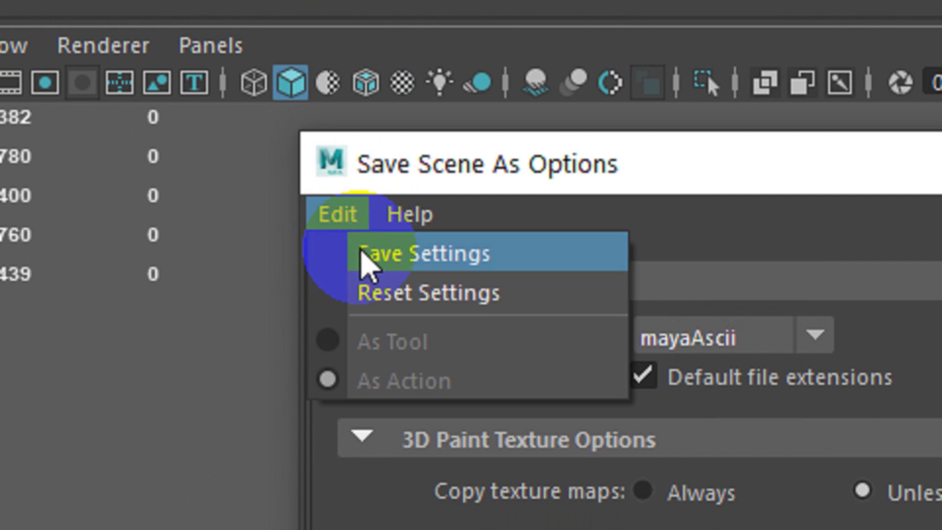
pyautogui.click(361, 255)
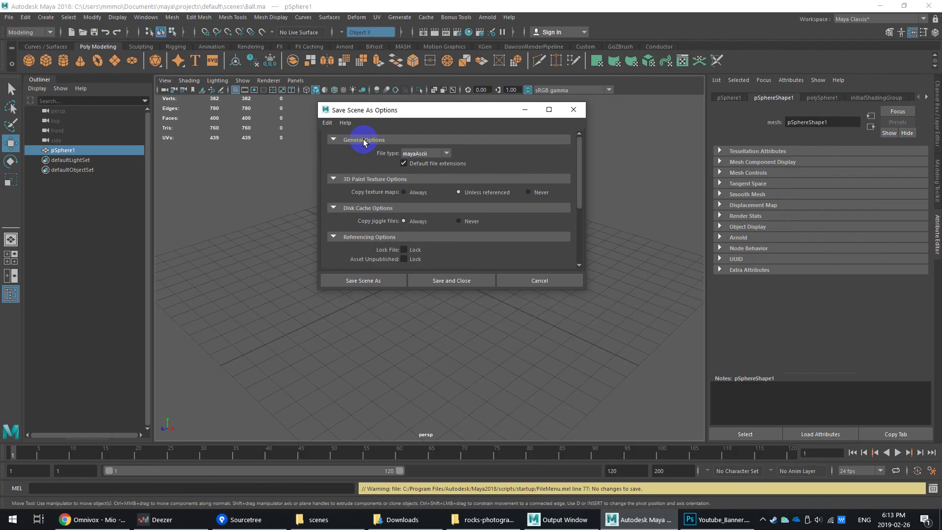
pyautogui.scroll(-5, 420, 199)
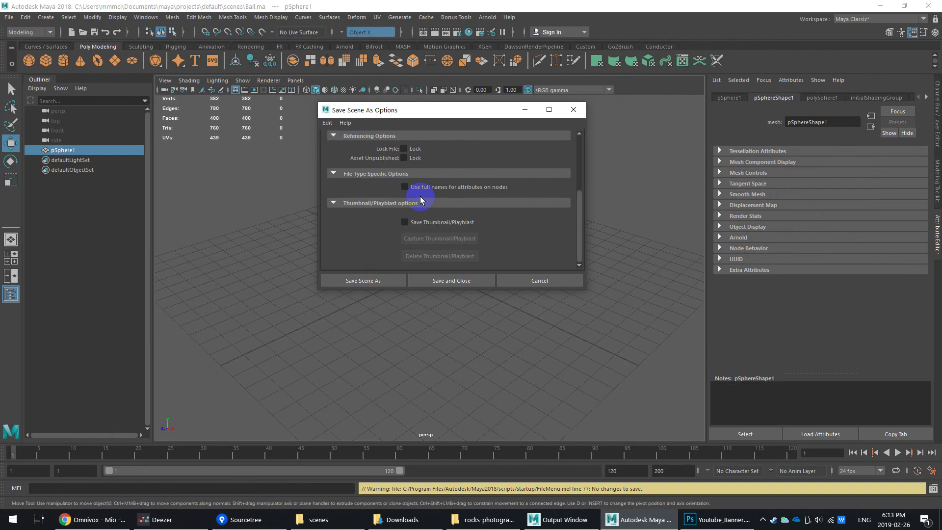
# Save over Ball.ma in the scenes folder, confirming the replacement
pyautogui.click(373, 283)
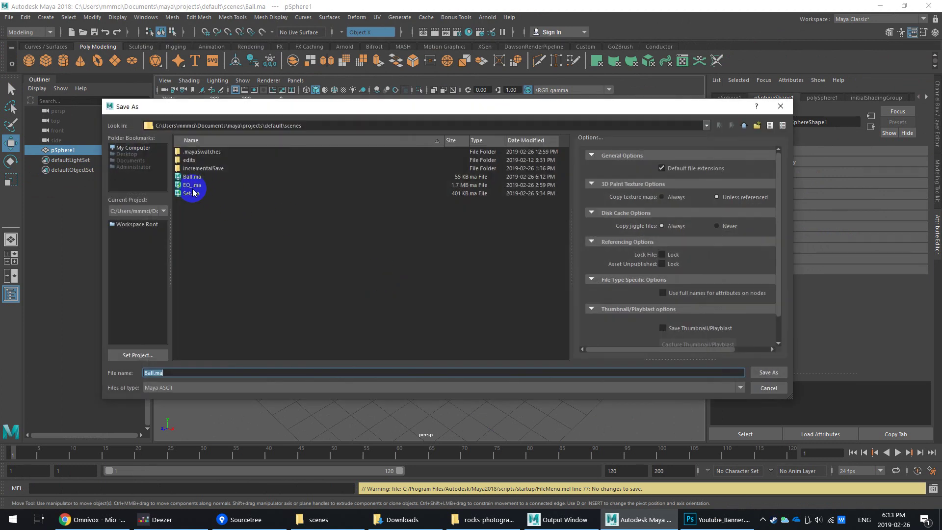
pyautogui.click(191, 177)
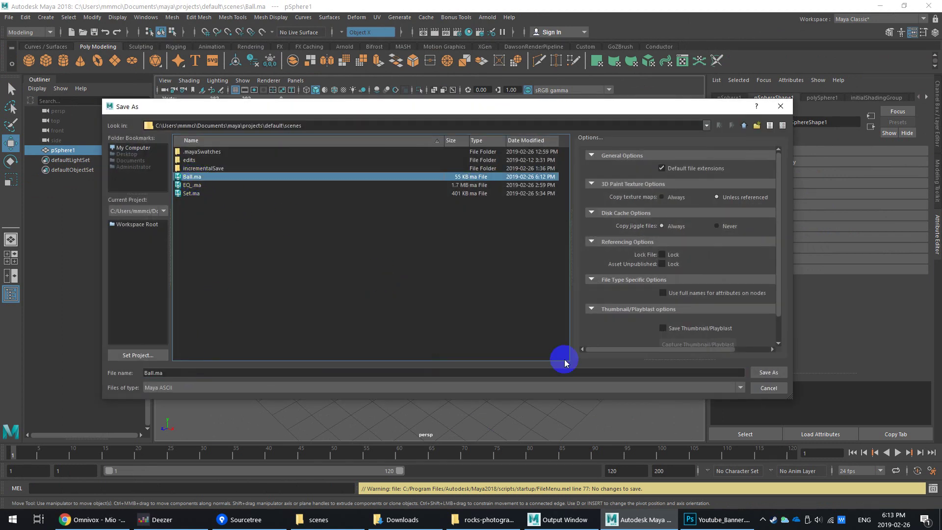
pyautogui.click(766, 373)
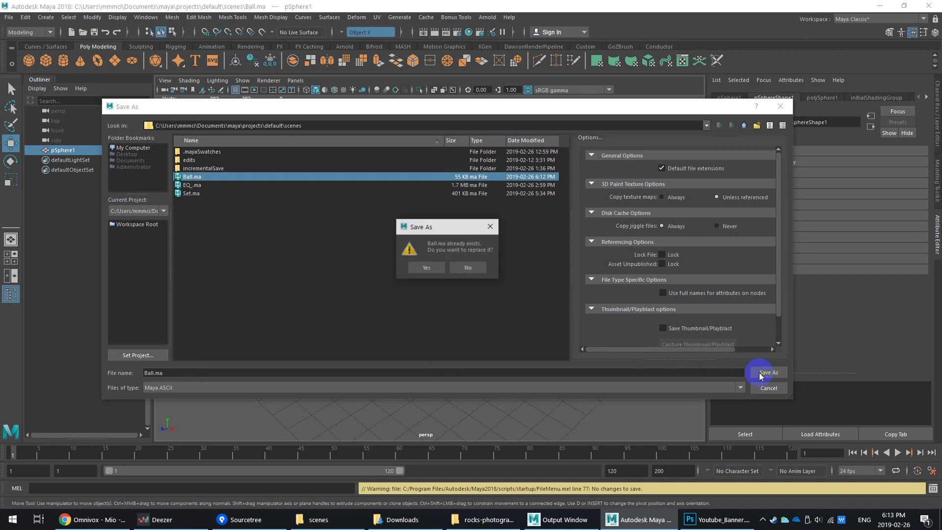
pyautogui.click(424, 269)
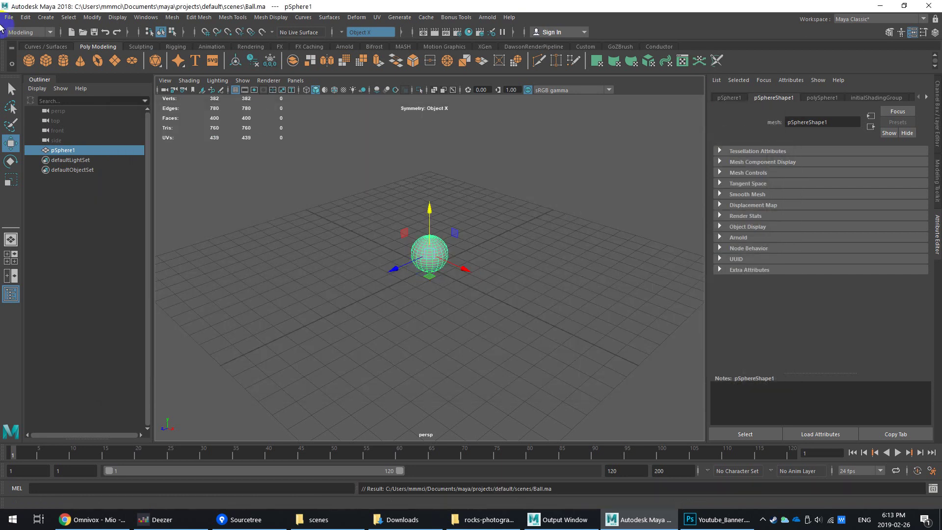
# Raise the sphere about 3.178 units and incrementally save the scene as Ball.0001.ma
pyautogui.click(17, 16)
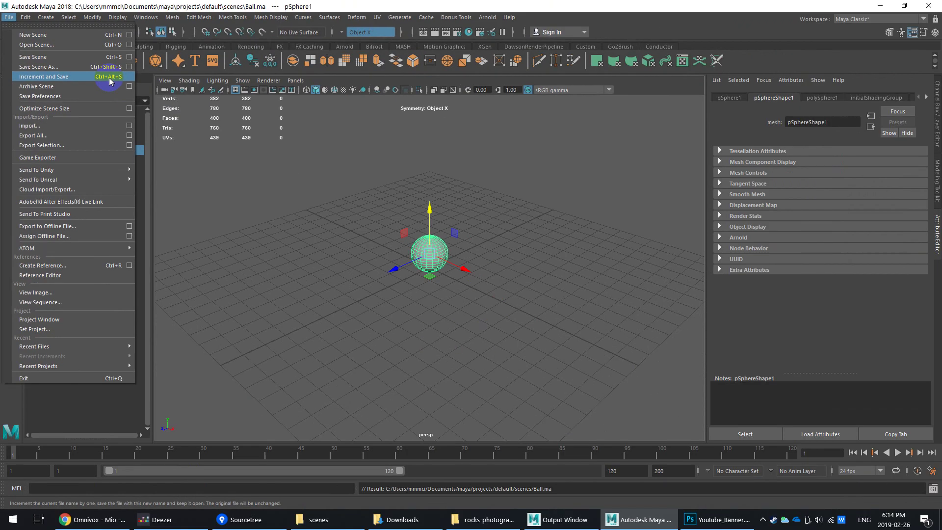
pyautogui.click(437, 309)
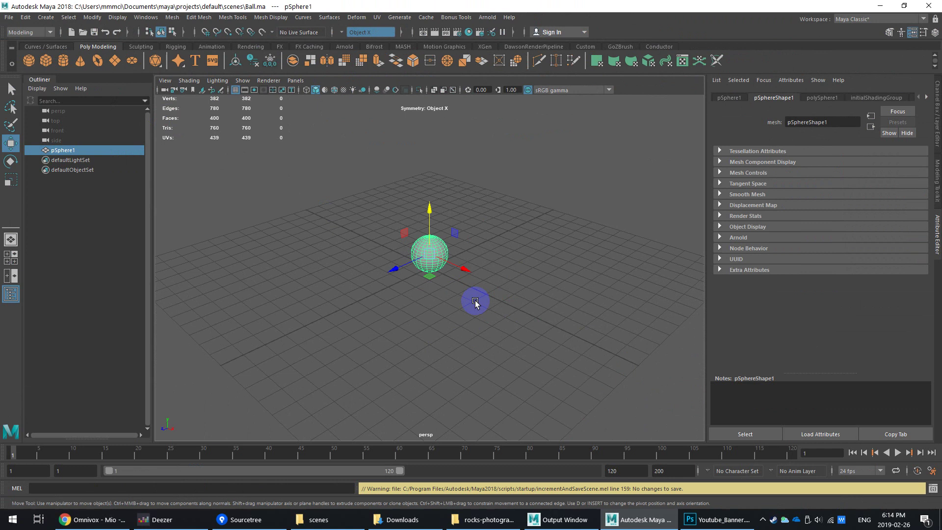
pyautogui.moveTo(425, 225); pyautogui.dragTo(431, 186)
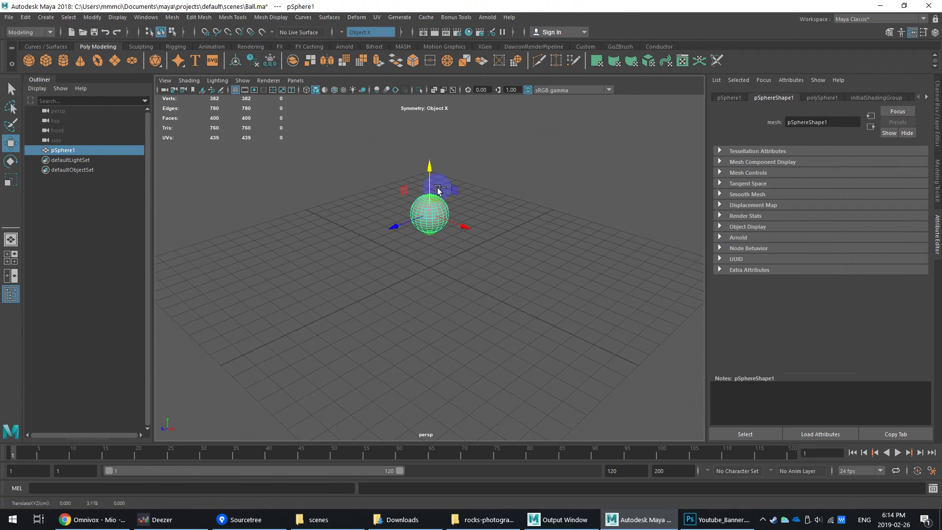
pyautogui.hotkey('ctrl', 'alt', 's')
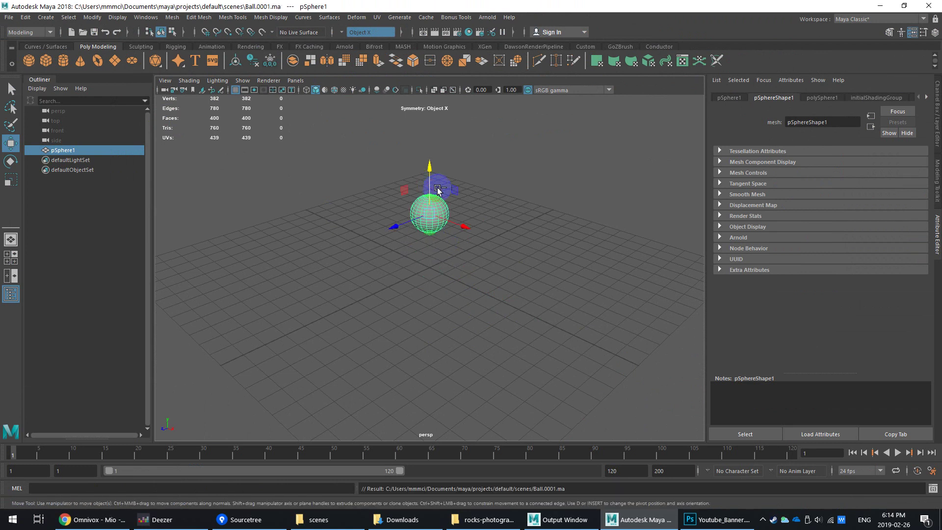
pyautogui.click(9, 17)
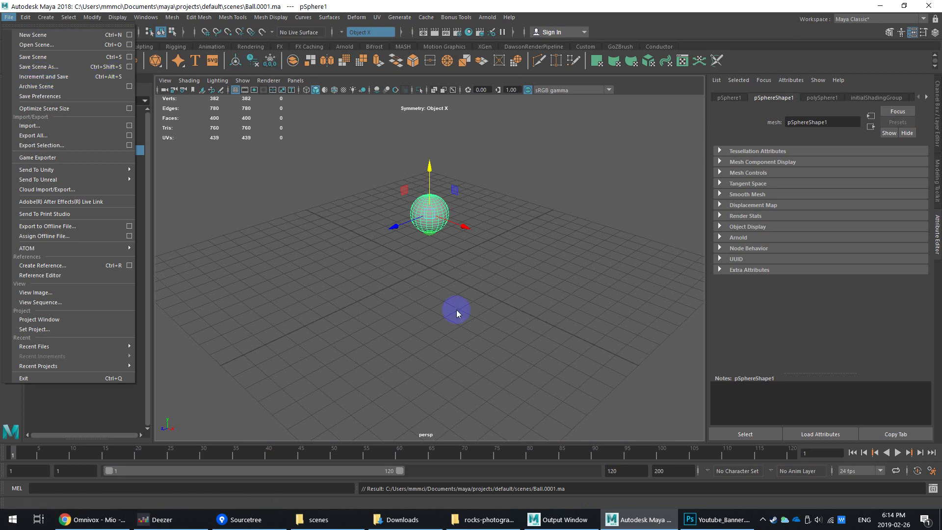
# Slide the sphere along X and save an incremented copy as Ball.0002.ma
pyautogui.click(317, 519)
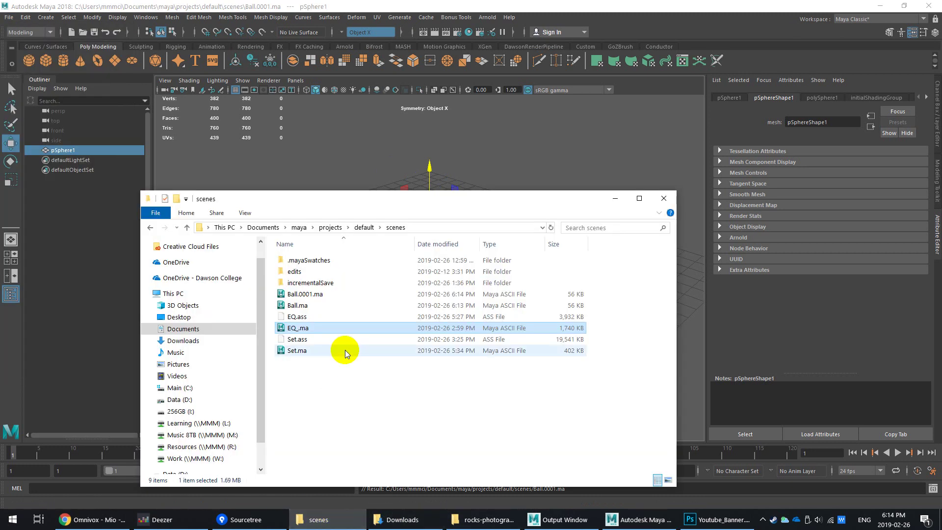
pyautogui.click(302, 294)
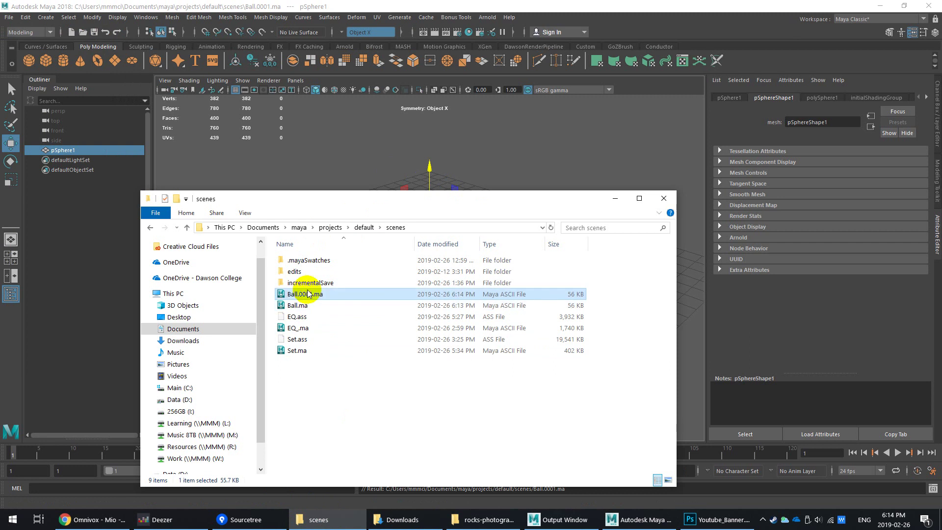
pyautogui.click(428, 184)
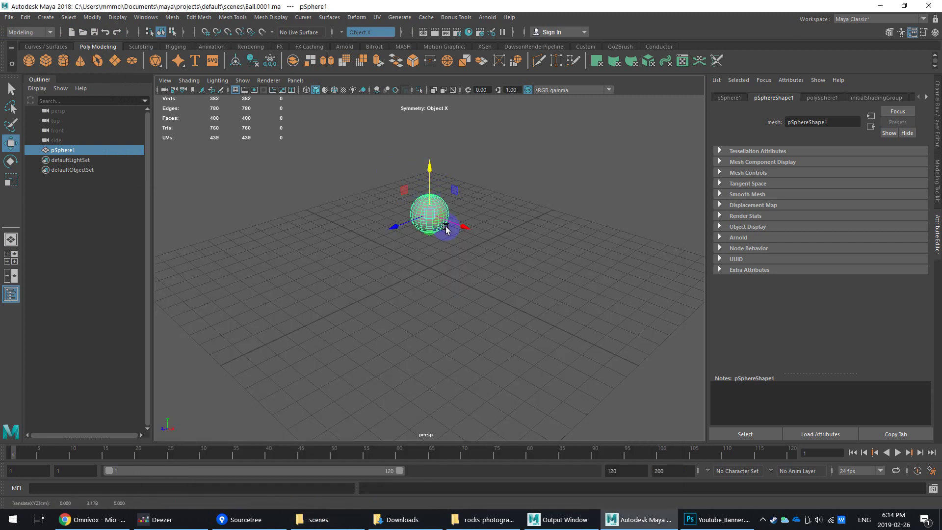
pyautogui.moveTo(446, 228); pyautogui.dragTo(489, 242)
pyautogui.hotkey('ctrl', 'alt', 's')
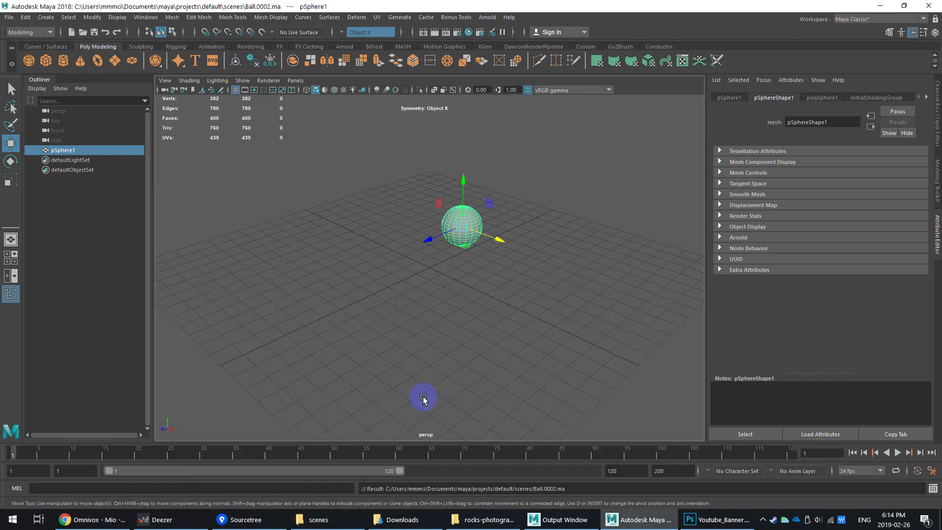
# Delete both Ball.0001.ma and Ball.0002.ma from the scenes folder
pyautogui.click(314, 519)
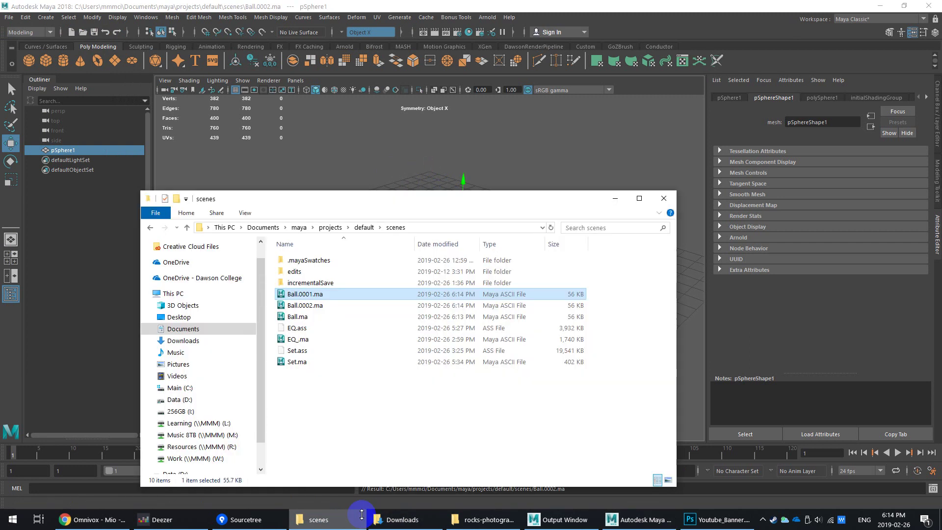
pyautogui.click(314, 306)
pyautogui.keyDown('ctrl'); pyautogui.click(305, 295); pyautogui.keyUp('ctrl')
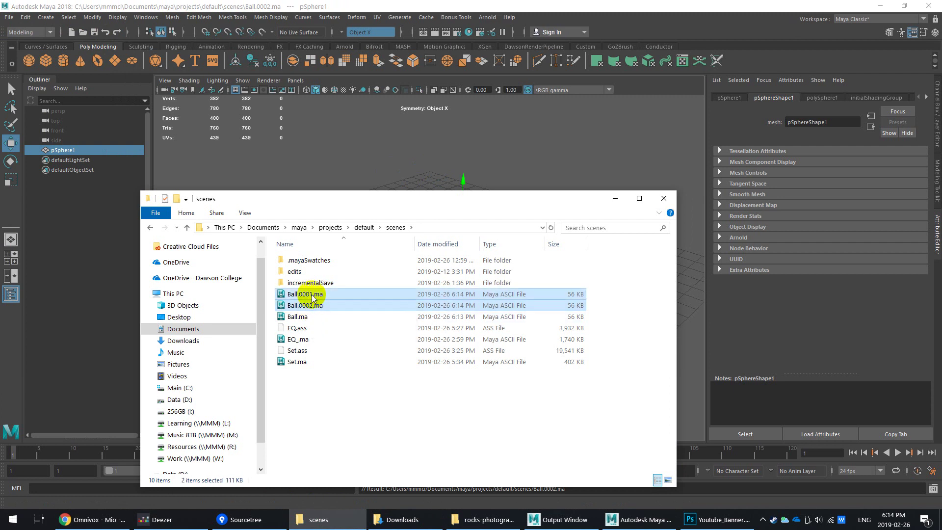
pyautogui.press('Delete')
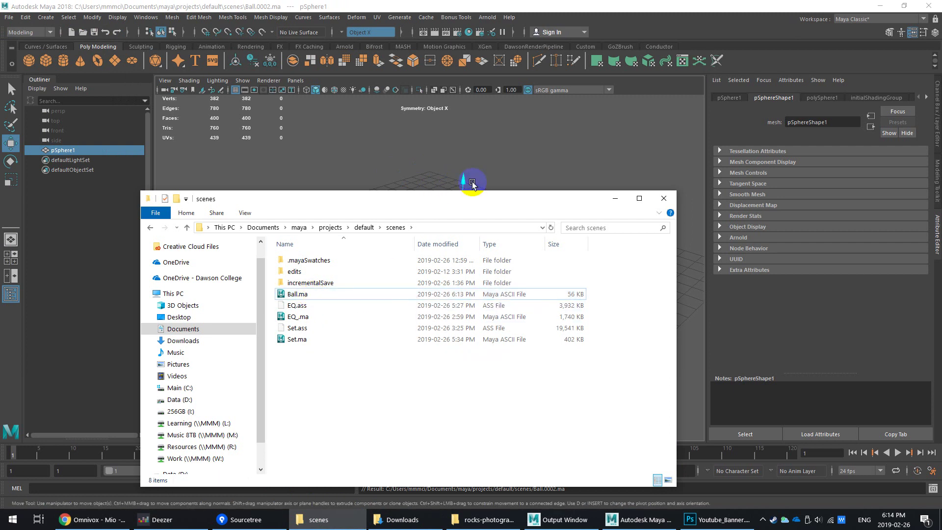
pyautogui.click(461, 184)
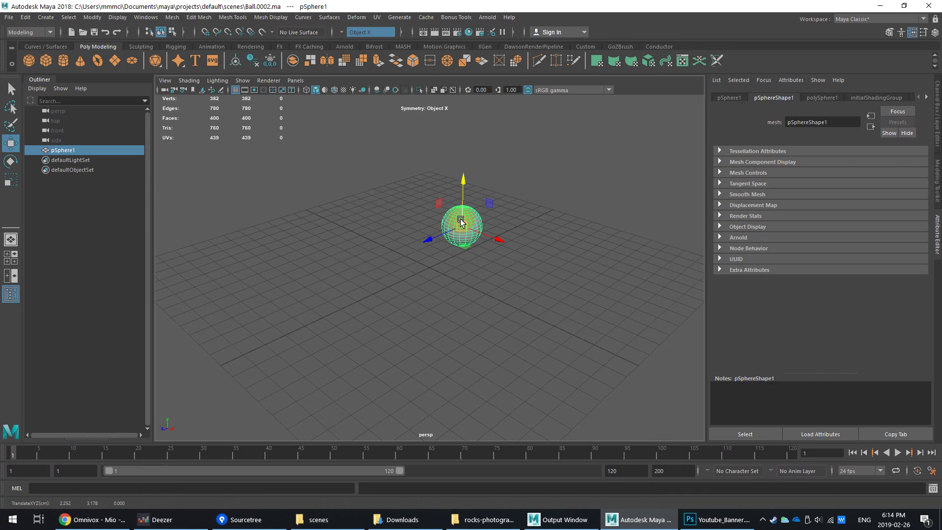
# Save with Incremental save checked, then shift the sphere left and save again with Ctrl+S
pyautogui.click(10, 18)
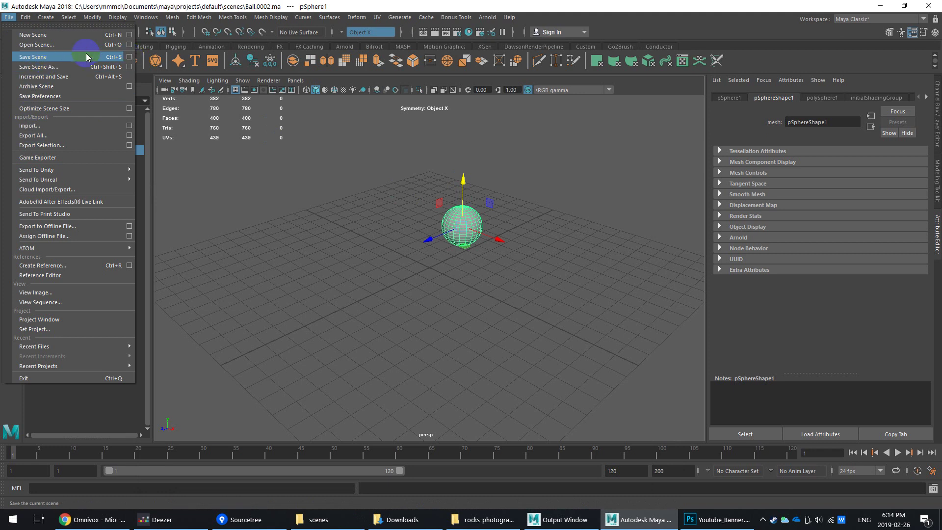
pyautogui.click(130, 58)
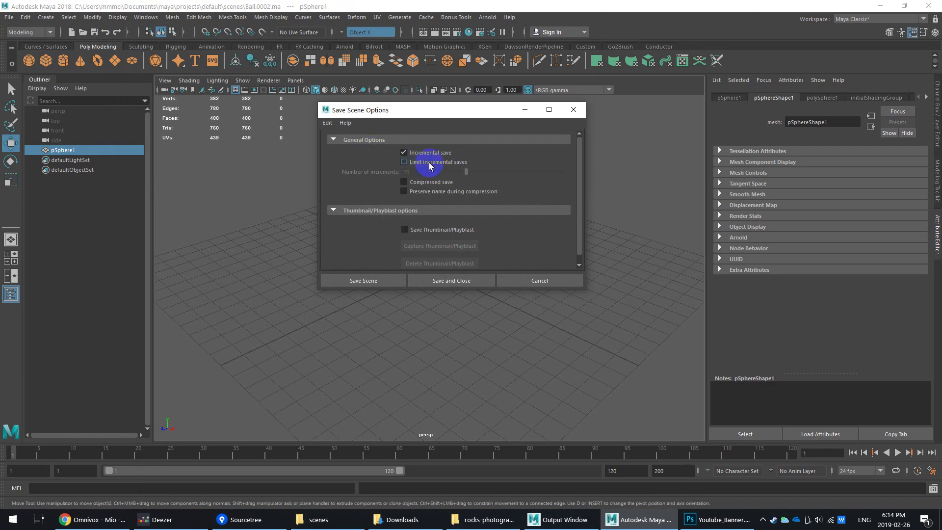
pyautogui.click(372, 281)
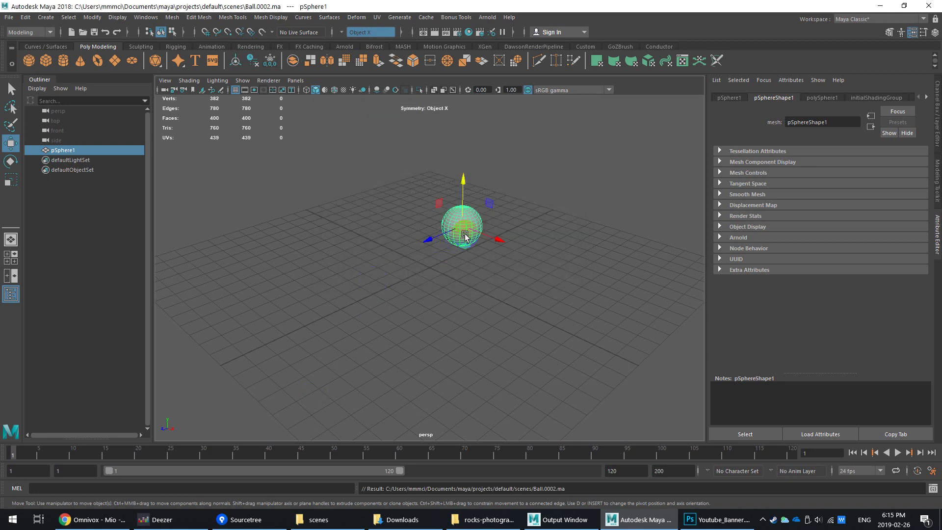
pyautogui.moveTo(487, 206); pyautogui.dragTo(423, 253)
pyautogui.hotkey('ctrl', 's')
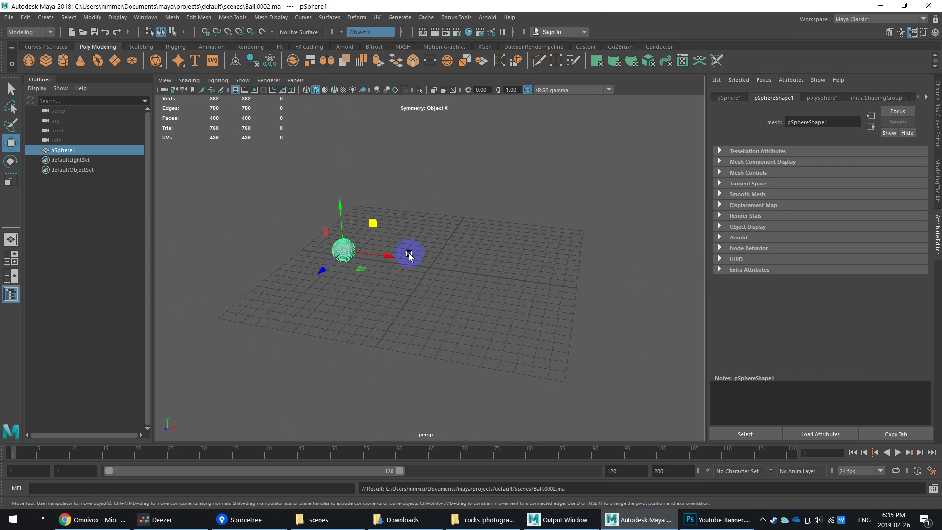
# Delete Ball.0002.ma from the scenes folder
pyautogui.click(324, 519)
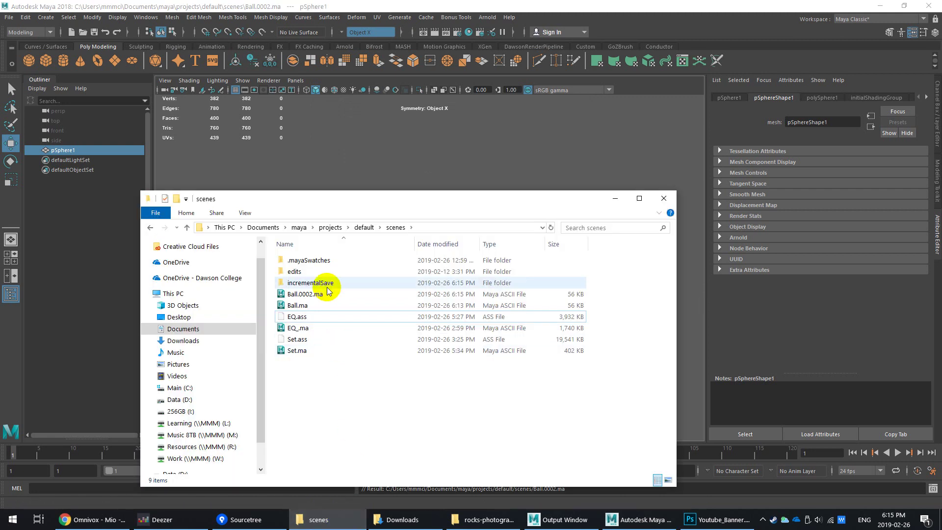
pyautogui.click(315, 296)
pyautogui.press('Delete')
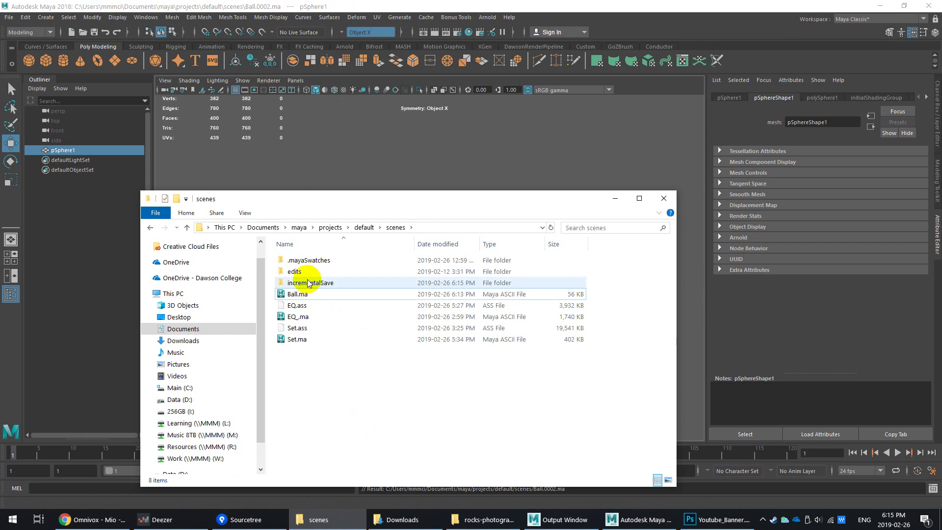
# Browse incrementalSave and inspect the EQ_.0001.ma and EQ_.0002.ma versions
pyautogui.click(322, 285)
pyautogui.doubleClick(325, 287)
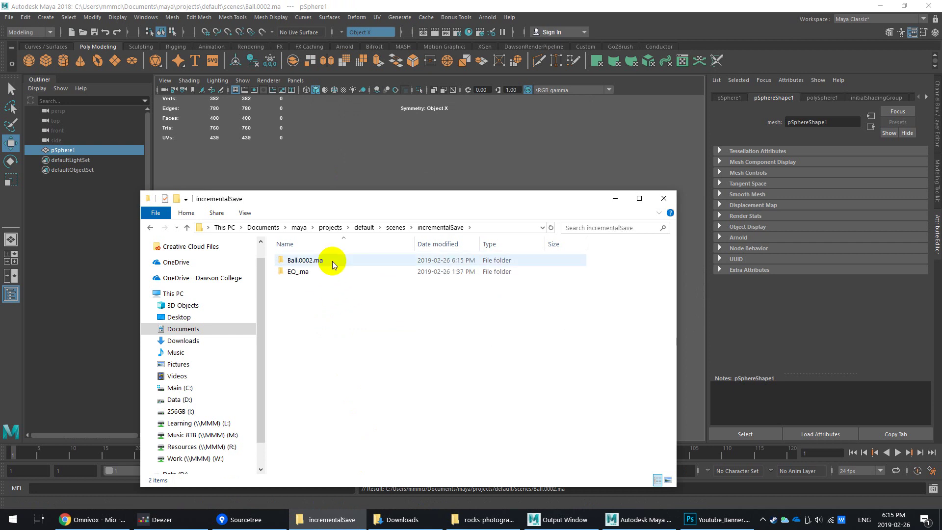
pyautogui.click(396, 227)
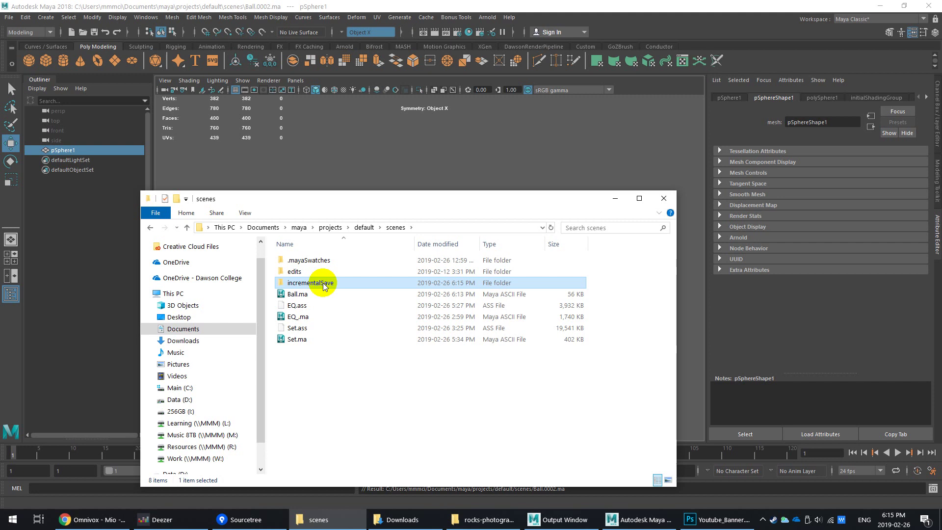
pyautogui.moveTo(320, 286)
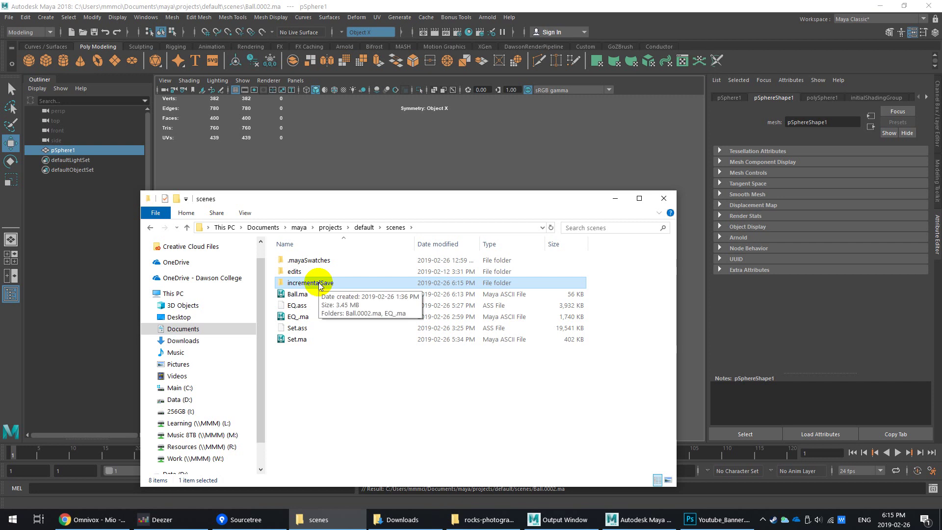
pyautogui.doubleClick(317, 284)
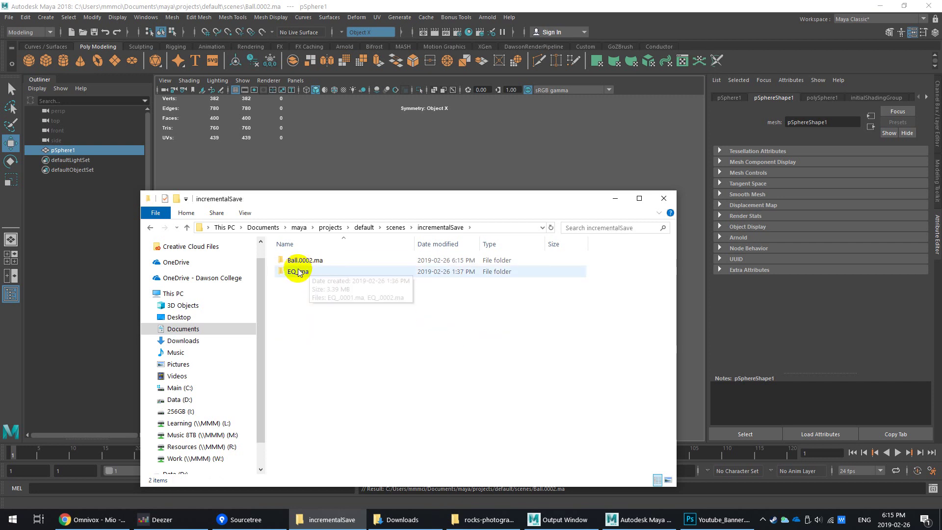
pyautogui.doubleClick(301, 274)
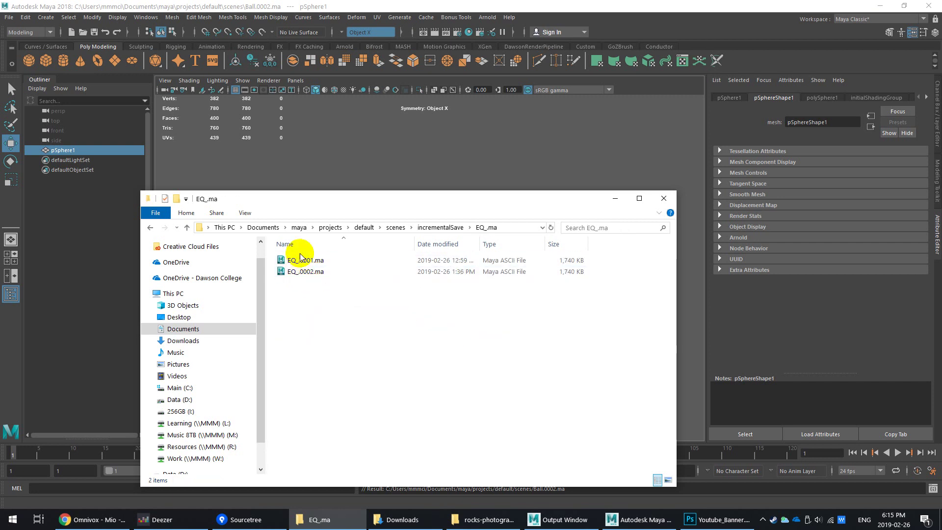
pyautogui.click(312, 259)
pyautogui.click(308, 272)
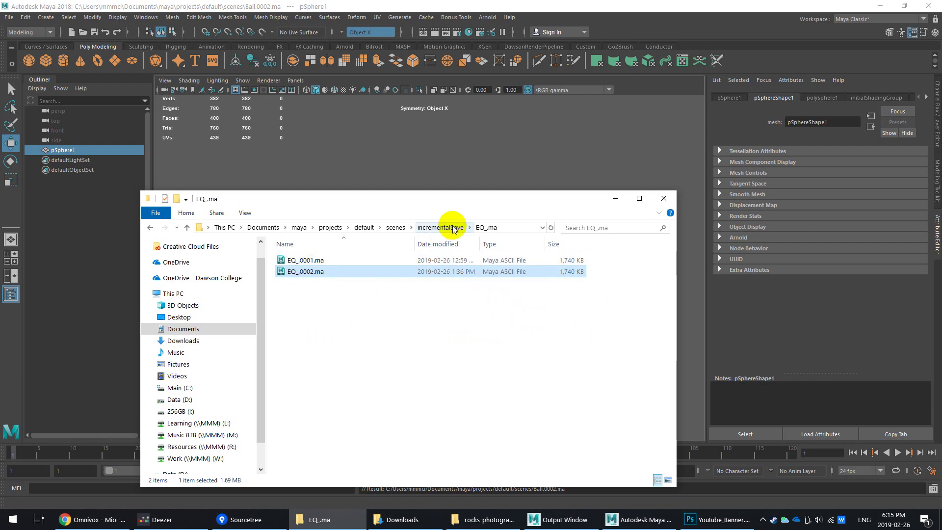
pyautogui.click(444, 227)
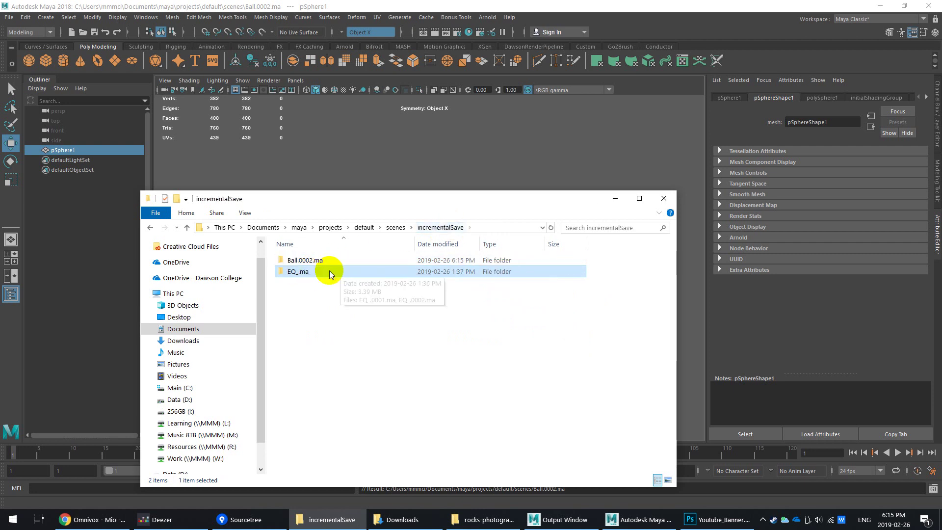
# Delete the Ball.0002.ma backup folder from incrementalSave
pyautogui.click(311, 261)
pyautogui.doubleClick(322, 261)
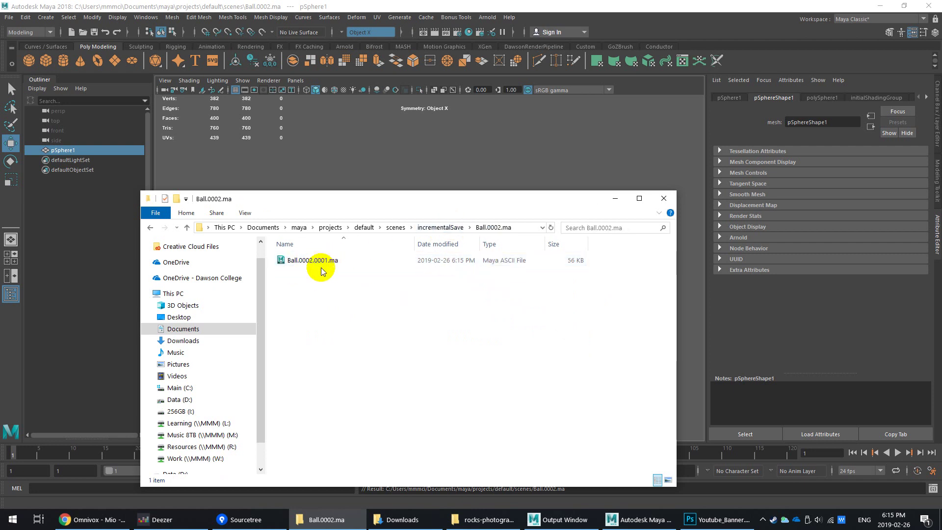
pyautogui.click(432, 229)
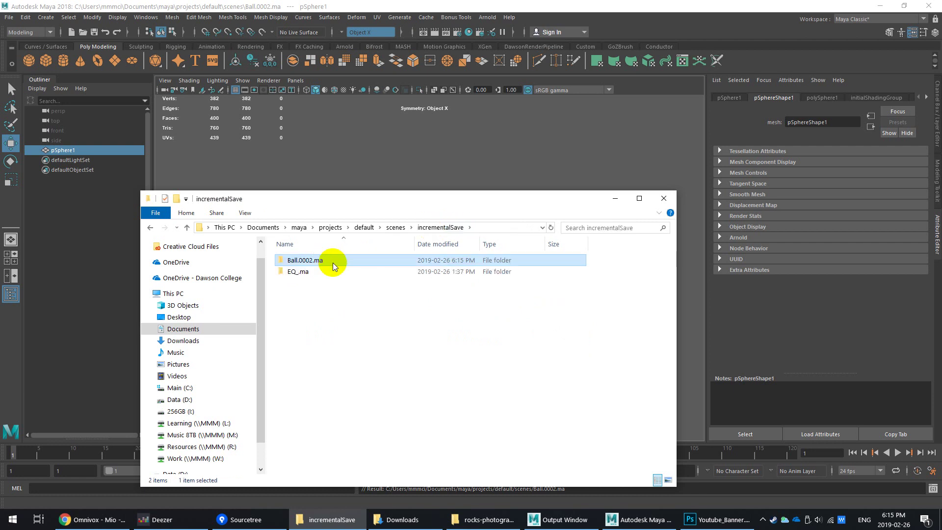
pyautogui.click(308, 265)
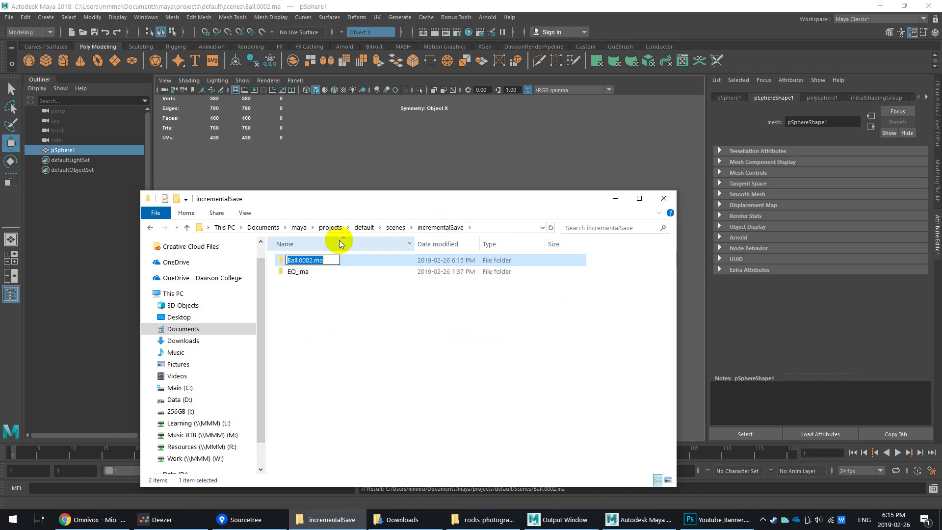
pyautogui.click(337, 326)
pyautogui.click(314, 262)
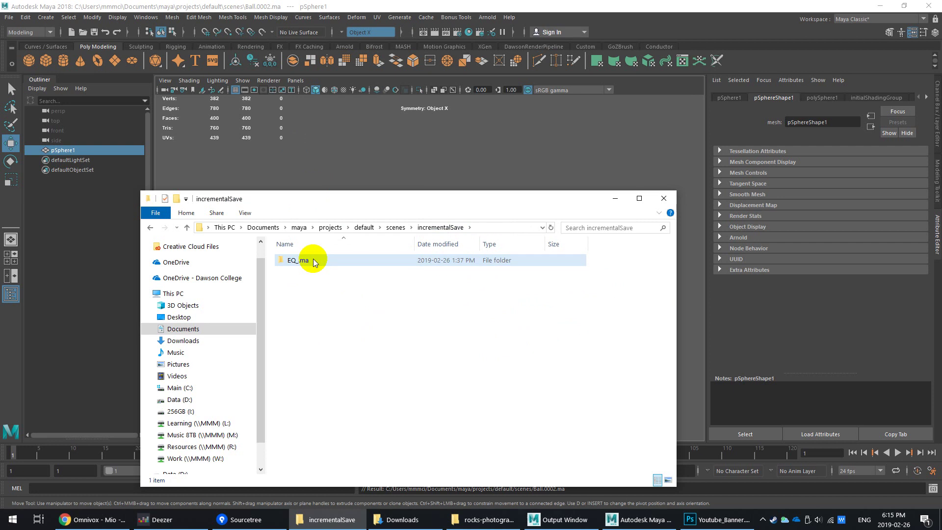
pyautogui.press('Delete')
# Save the scene as Ball.ma, overwriting the existing file
pyautogui.click(395, 227)
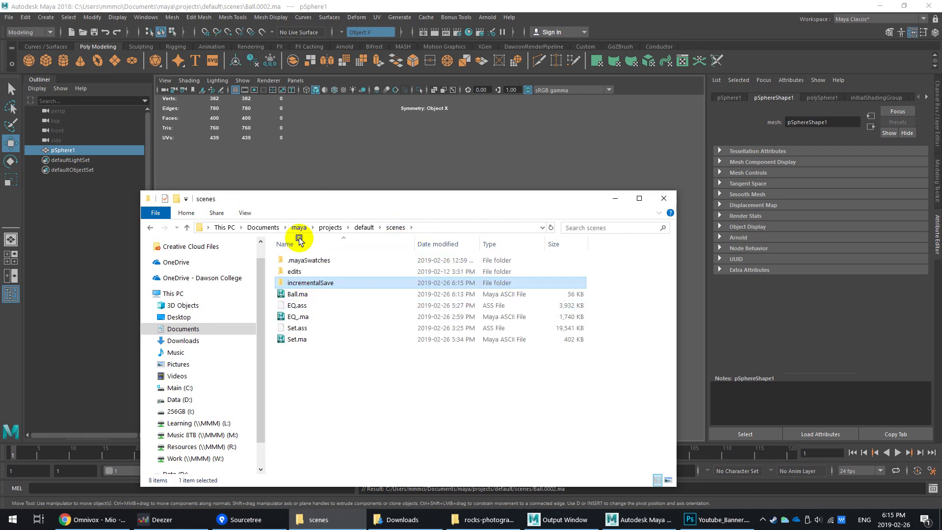
pyautogui.click(9, 17)
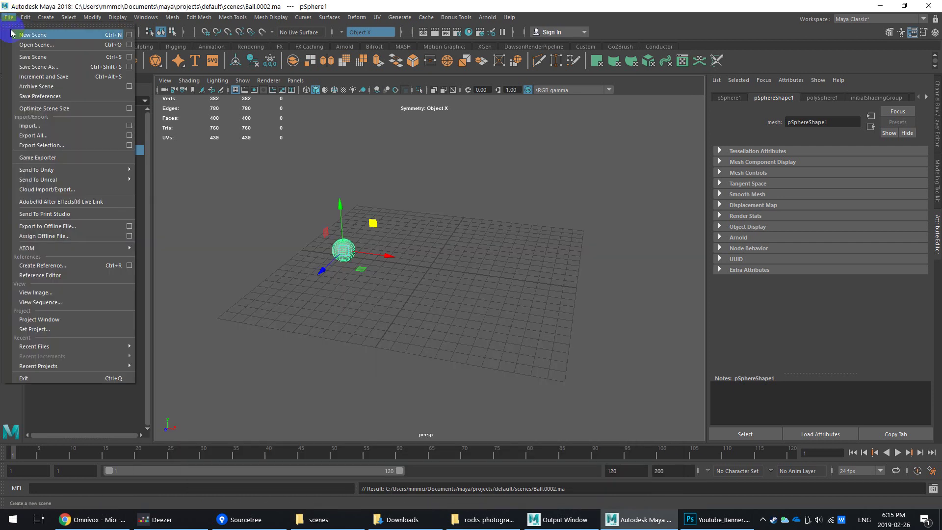
pyautogui.click(26, 67)
pyautogui.click(192, 178)
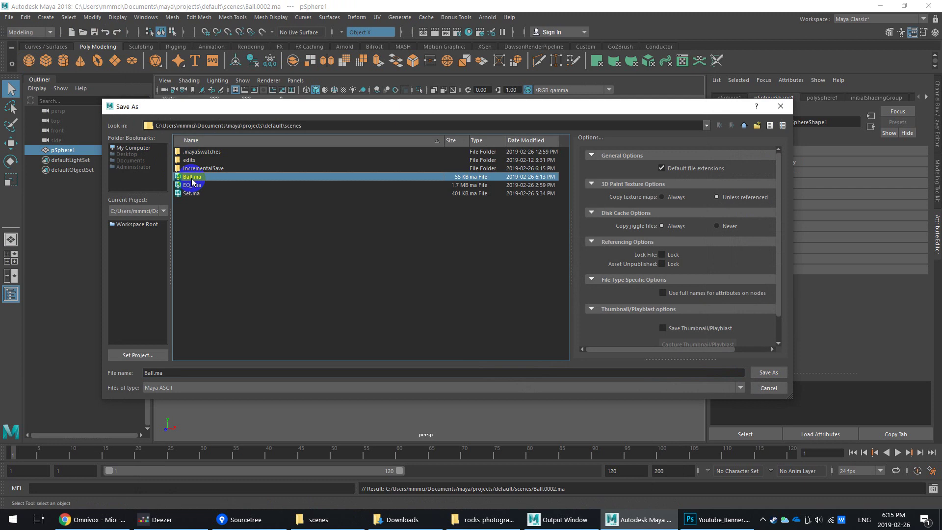
pyautogui.click(192, 180)
pyautogui.click(424, 267)
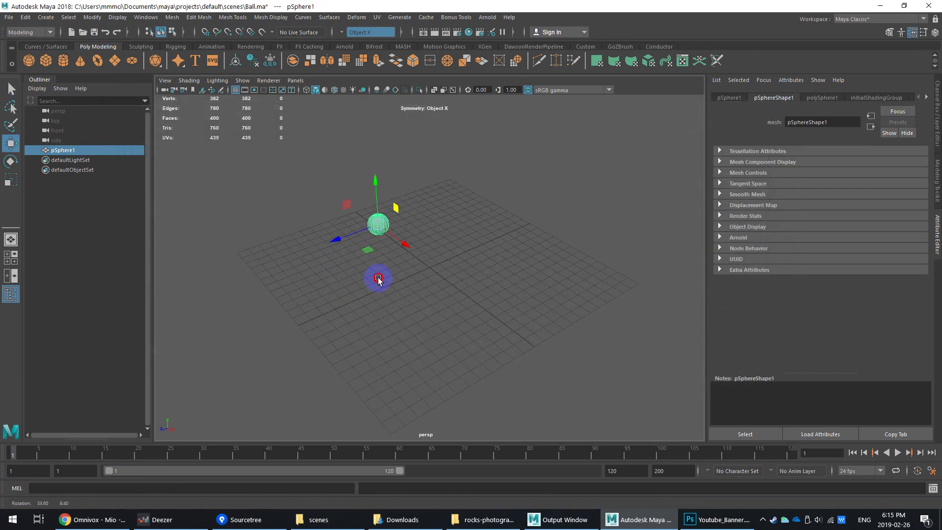
# Move the sphere right along X and save
pyautogui.keyDown('alt'); pyautogui.moveTo(378, 278); pyautogui.dragTo(236, 35); pyautogui.keyUp('alt')
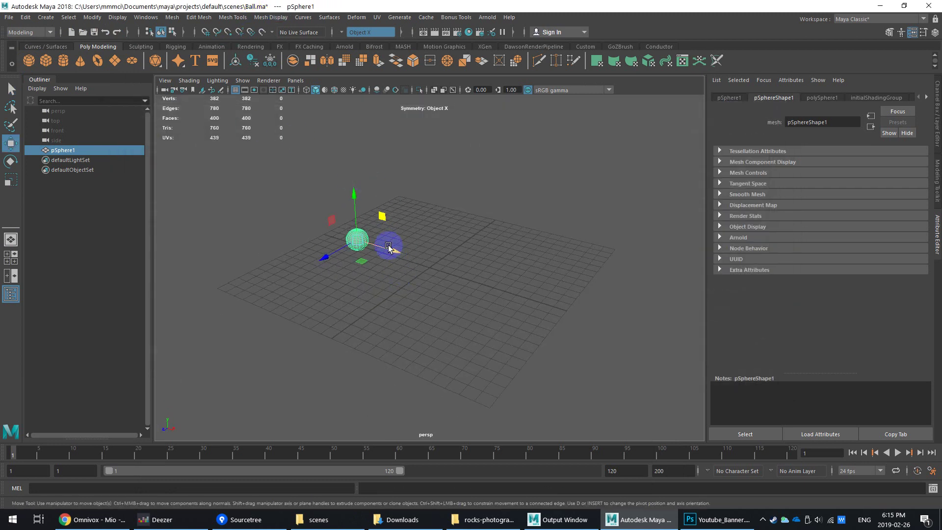
pyautogui.moveTo(388, 248); pyautogui.dragTo(545, 301)
pyautogui.hotkey('ctrl', 's')
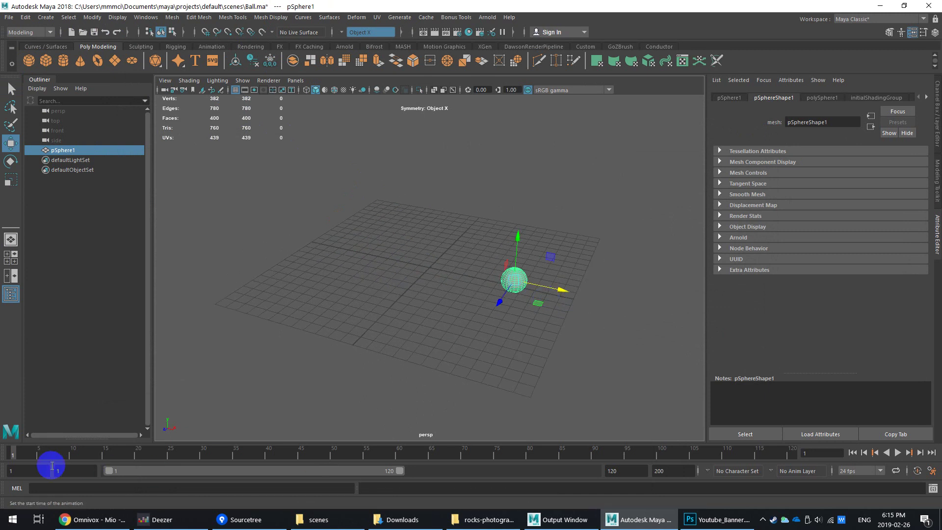
# Key the ball at frame 1, shift it left at frame 20, raise it at frame 10, and save
pyautogui.click(8, 456)
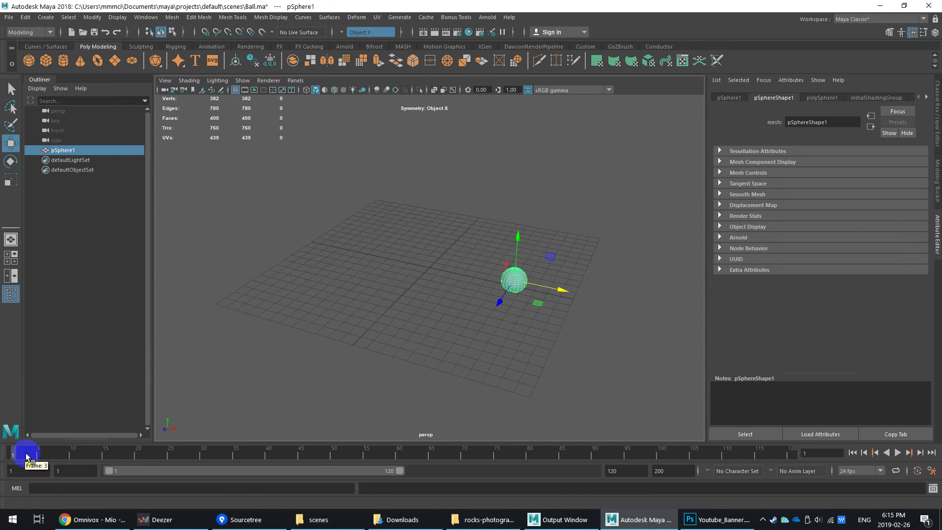
pyautogui.press('s')
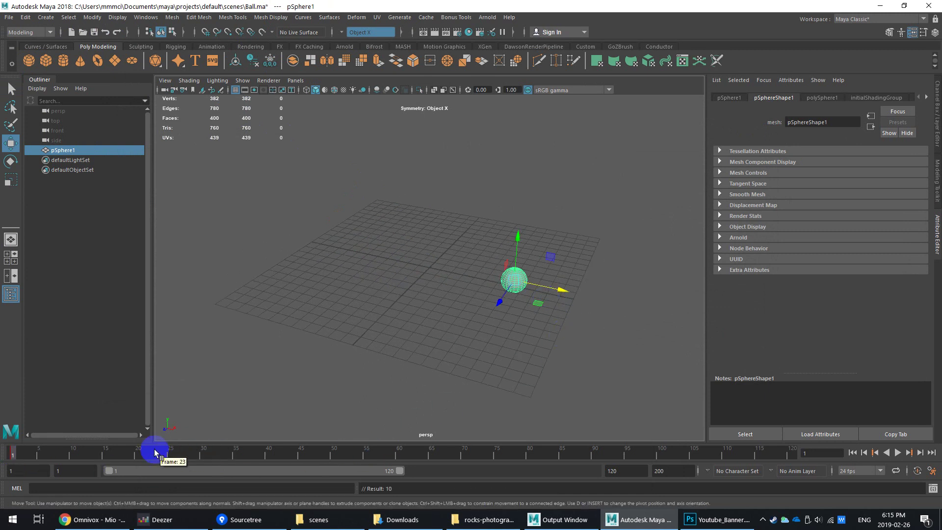
pyautogui.moveTo(152, 449)
pyautogui.mouseDown()
pyautogui.moveTo(185, 454)
pyautogui.moveTo(139, 459)
pyautogui.mouseUp()
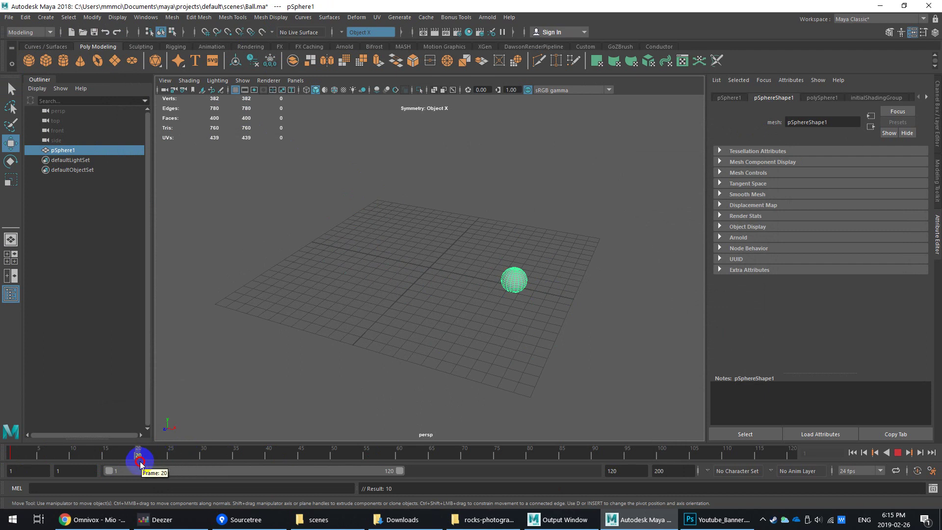
pyautogui.moveTo(550, 289); pyautogui.dragTo(351, 266)
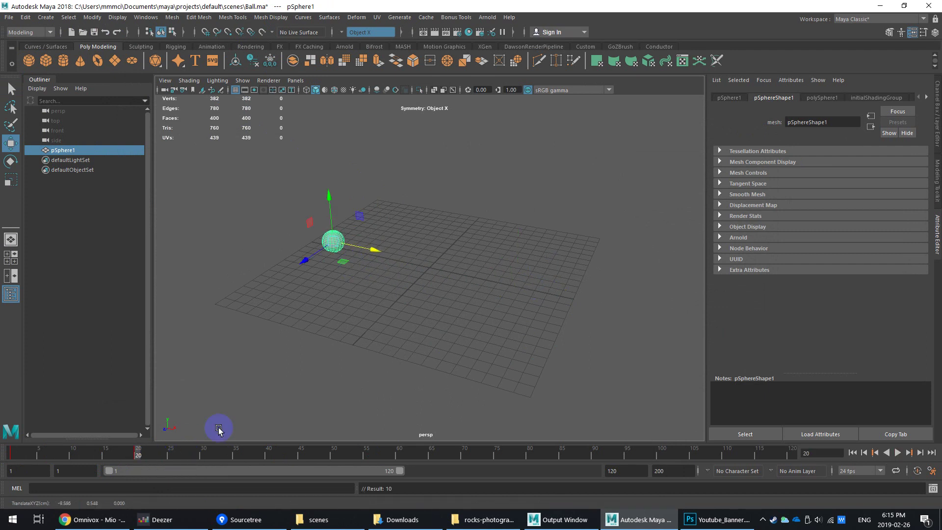
pyautogui.moveTo(105, 448); pyautogui.dragTo(73, 451)
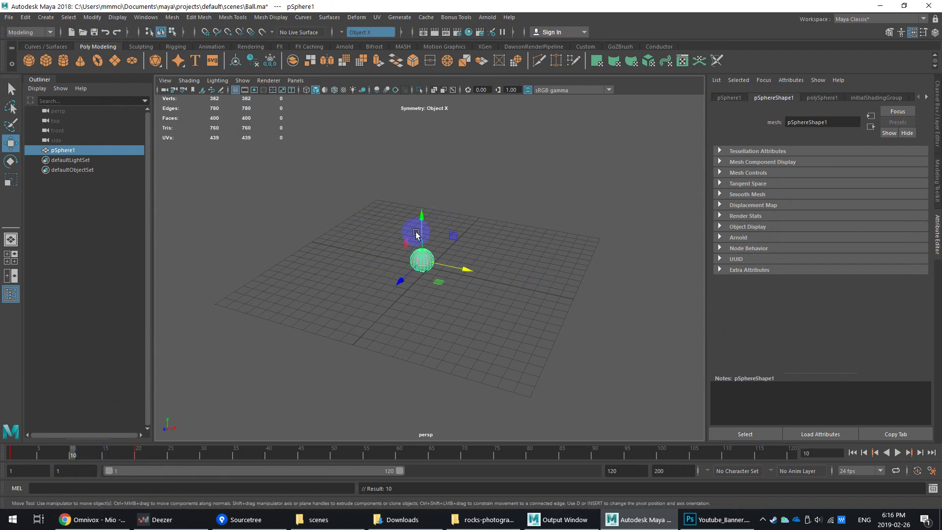
pyautogui.moveTo(417, 234); pyautogui.dragTo(417, 106)
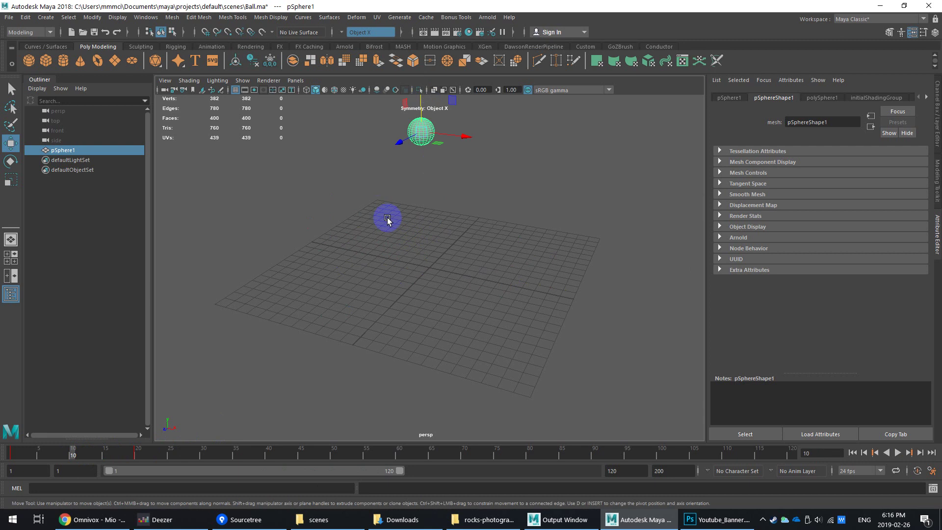
pyautogui.moveTo(417, 212); pyautogui.dragTo(424, 320, button='middle')
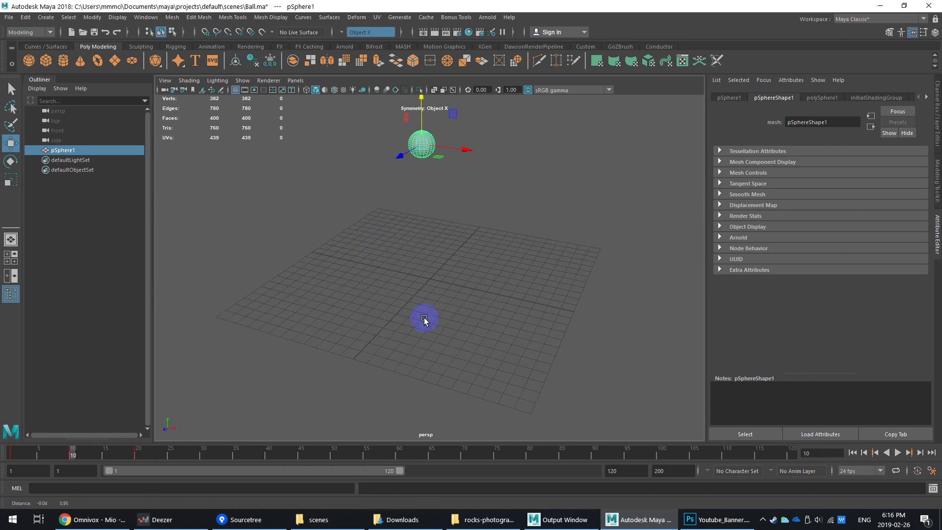
pyautogui.hotkey('ctrl', 's')
# Inspect the Ball.0001.ma and Ball.0002.ma backups in incrementalSave's Ball.ma folder
pyautogui.click(313, 521)
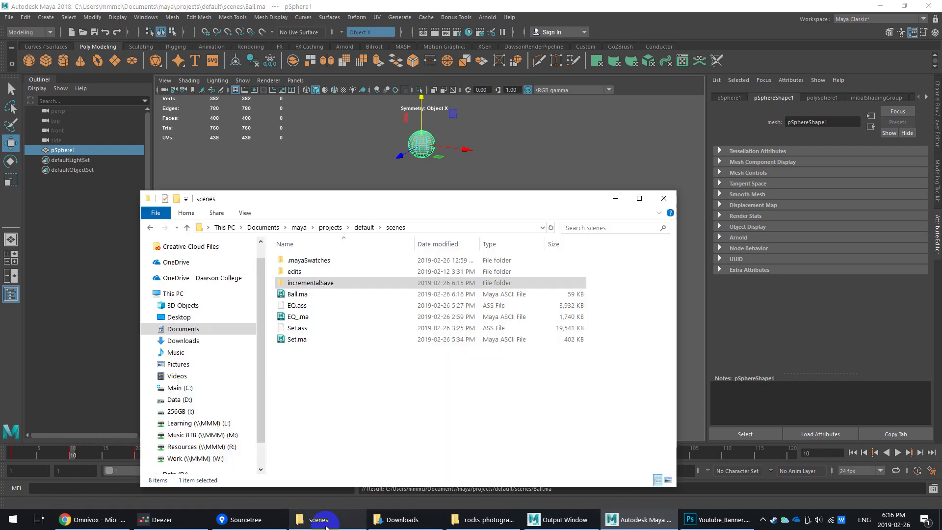
pyautogui.click(304, 294)
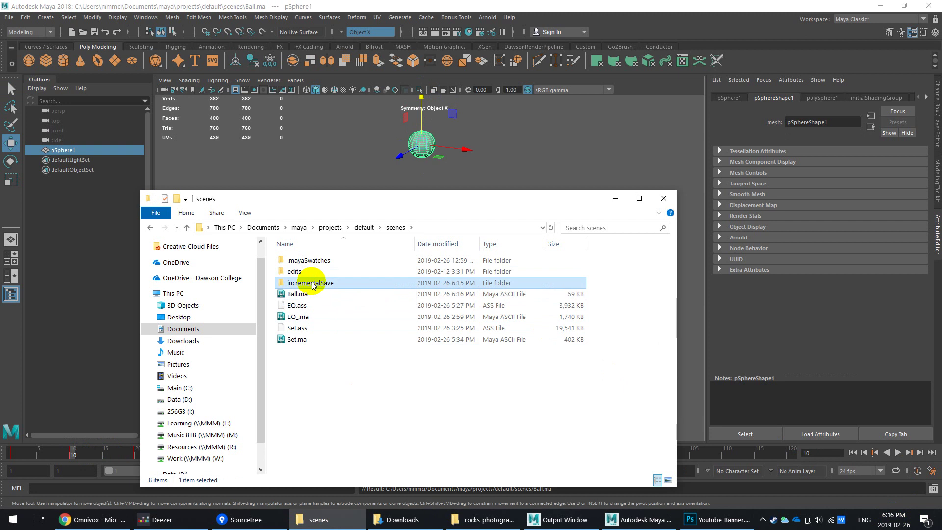
pyautogui.doubleClick(312, 283)
pyautogui.click(305, 262)
pyautogui.doubleClick(305, 262)
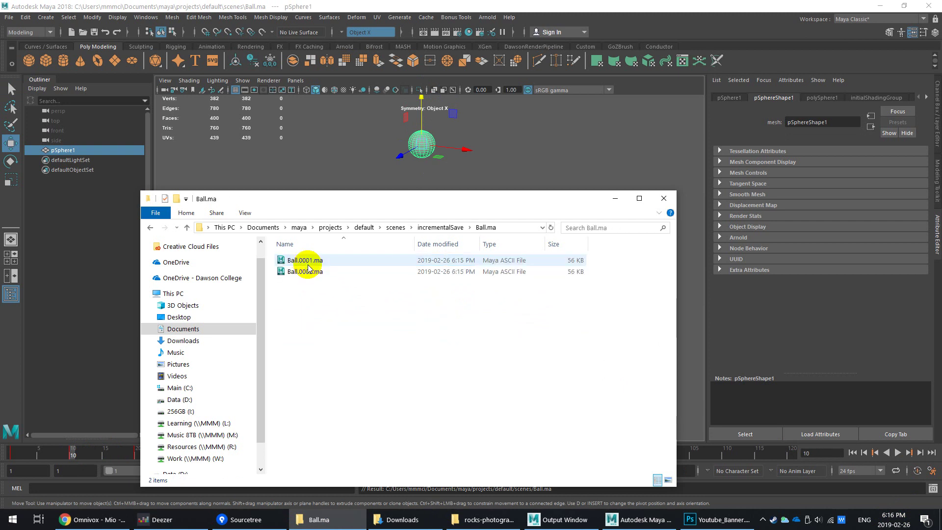
pyautogui.click(294, 261)
pyautogui.click(311, 270)
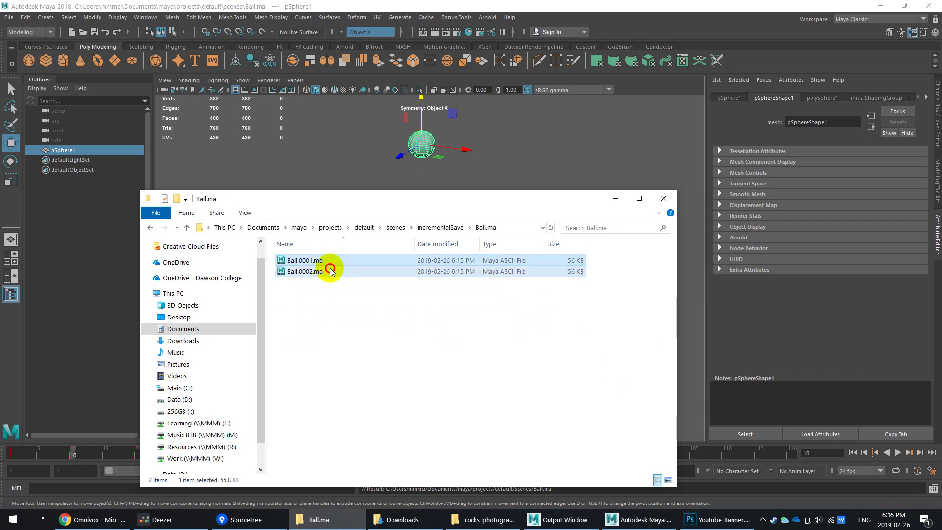
pyautogui.click(441, 227)
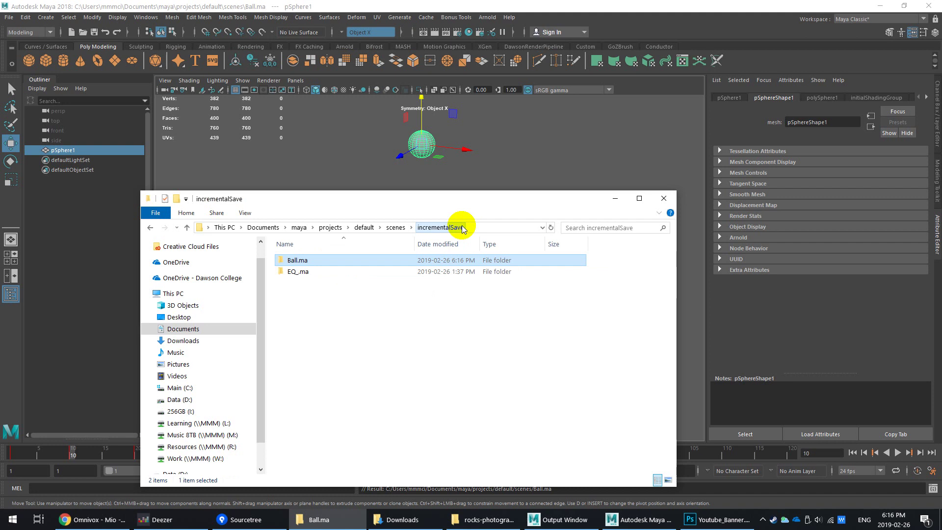
# Confirm the new Ball.0003.ma backup, then select Ball.ma in the scenes folder
pyautogui.hotkey('alt', 'Tab')
pyautogui.keyDown('alt'); pyautogui.moveTo(459, 251); pyautogui.dragTo(432, 260); pyautogui.keyUp('alt')
pyautogui.click(332, 520)
pyautogui.doubleClick(309, 260)
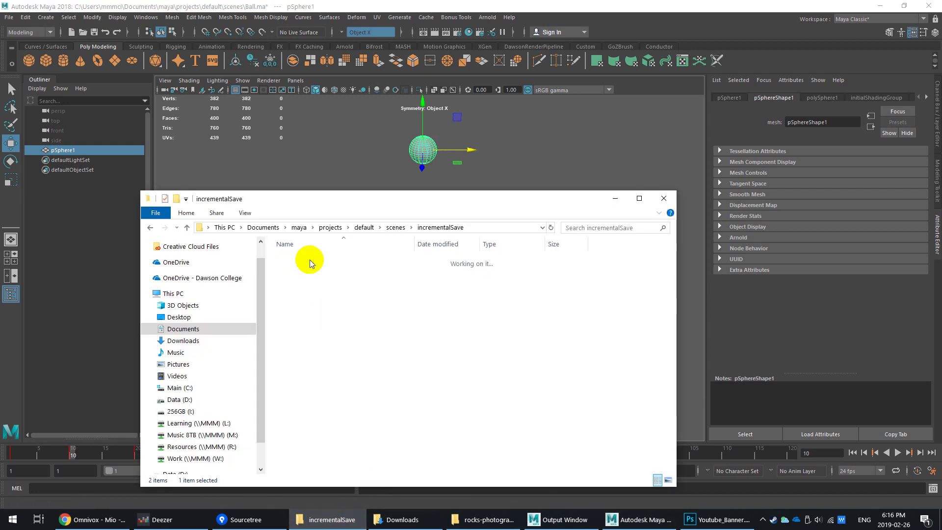
pyautogui.click(305, 283)
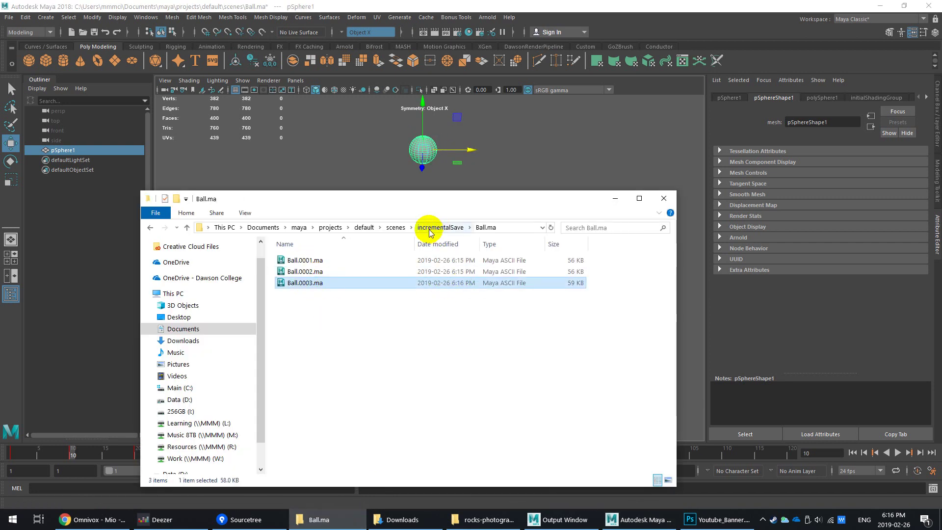
pyautogui.click(395, 227)
pyautogui.click(425, 294)
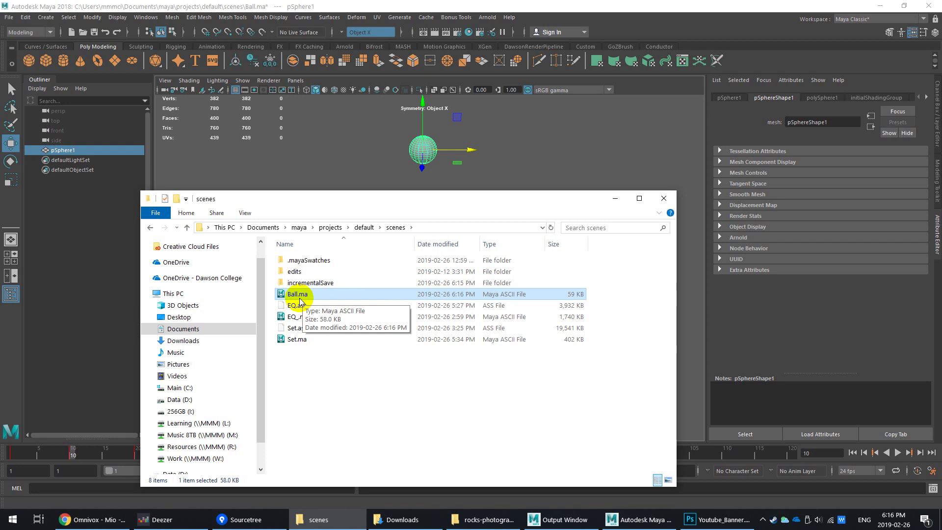
# Drag Ball.ma into the Maya viewport and play the bounce animation
pyautogui.moveTo(297, 294); pyautogui.dragTo(410, 151)
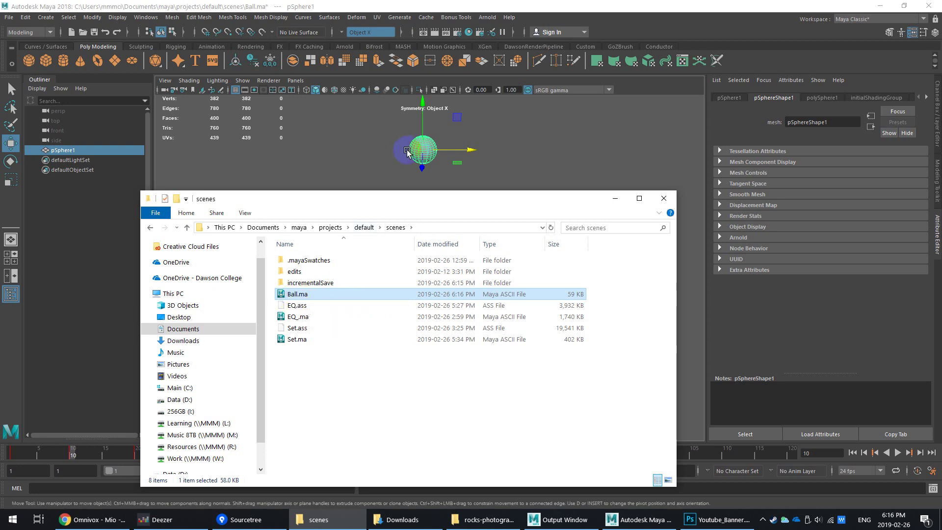
pyautogui.click(897, 452)
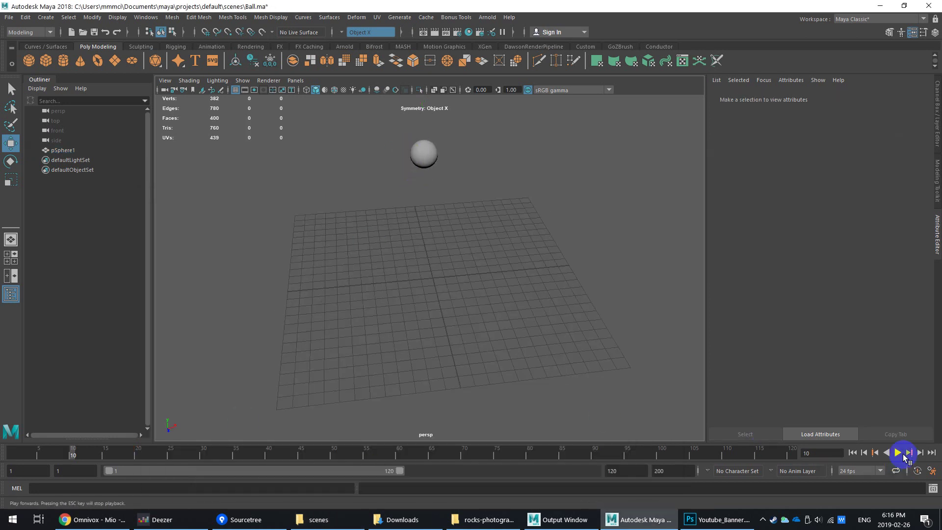
pyautogui.click(852, 452)
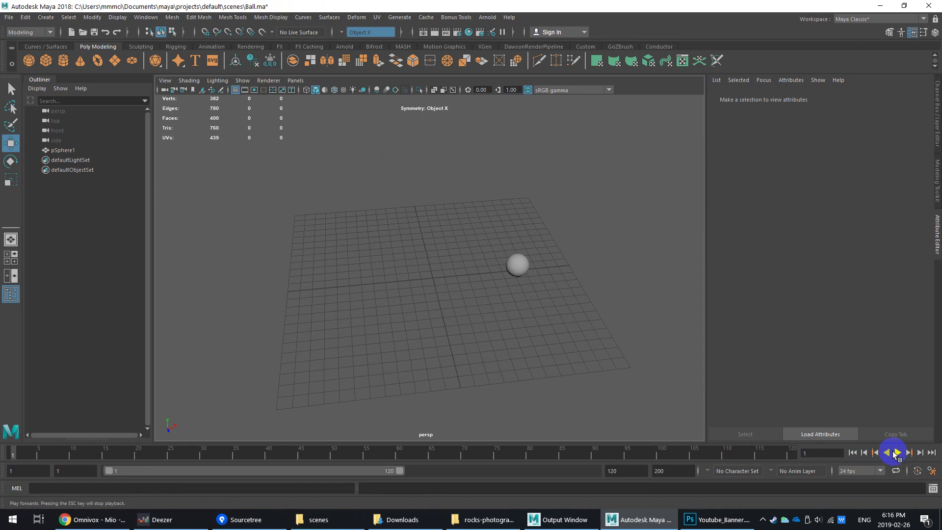
pyautogui.click(897, 453)
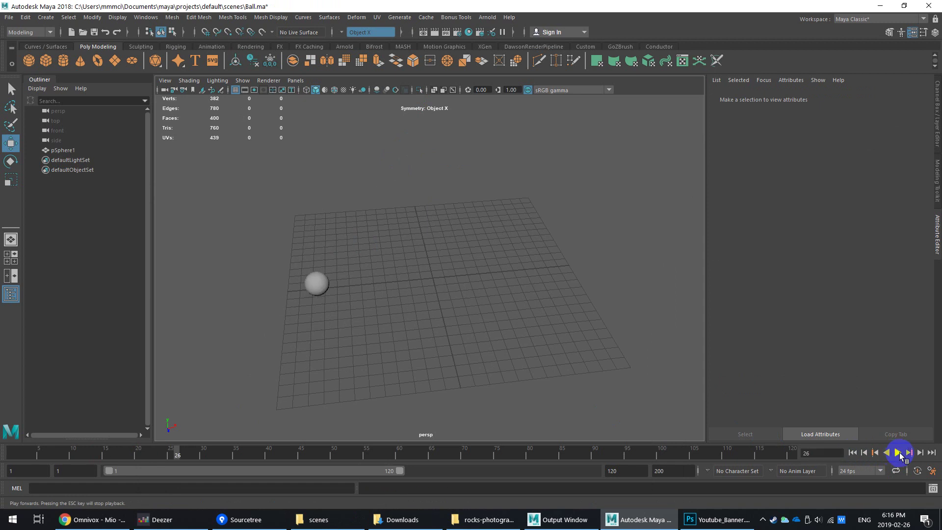
# Scrub back to frame 1, deselect everything, and save Ball.ma
pyautogui.click(324, 285)
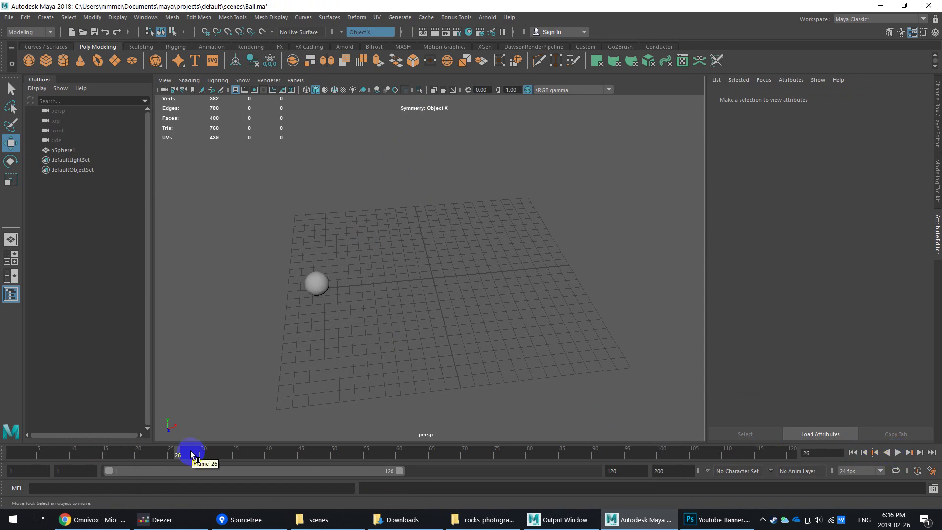
pyautogui.moveTo(191, 451); pyautogui.dragTo(2, 446)
pyautogui.click(260, 176)
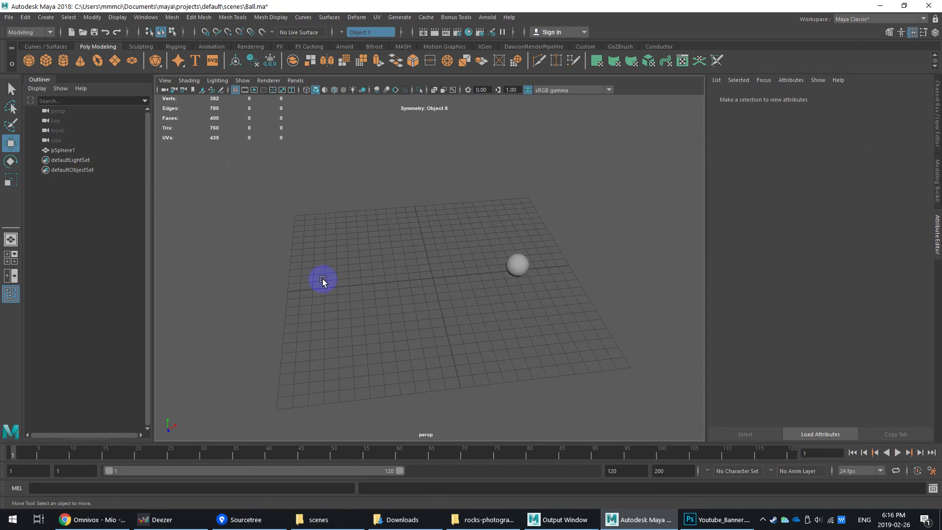
pyautogui.hotkey('ctrl', 's')
# Start a new scene and save it over the existing Set.ma
pyautogui.click(9, 17)
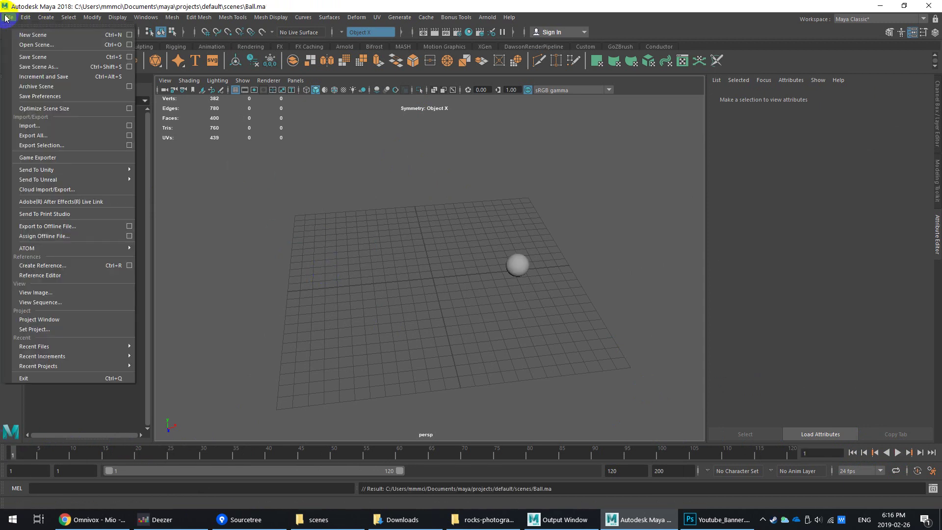
pyautogui.click(22, 36)
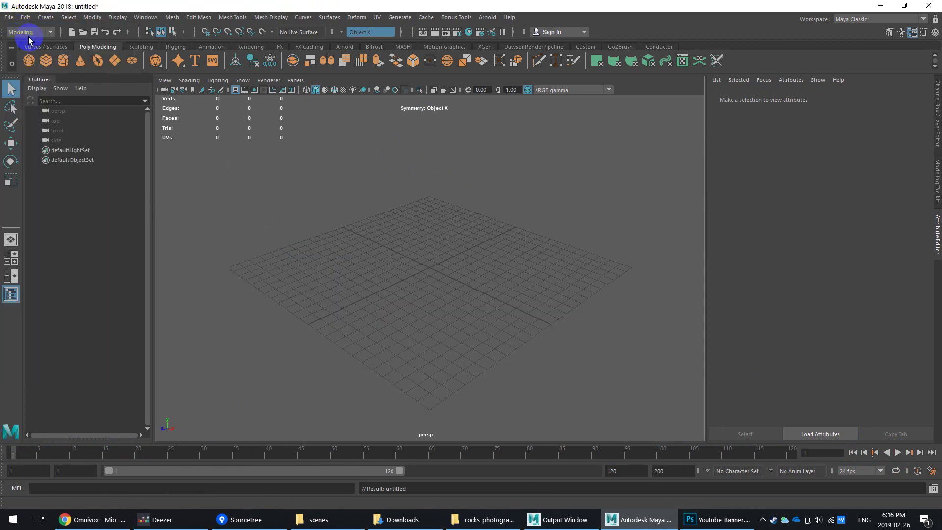
pyautogui.click(9, 19)
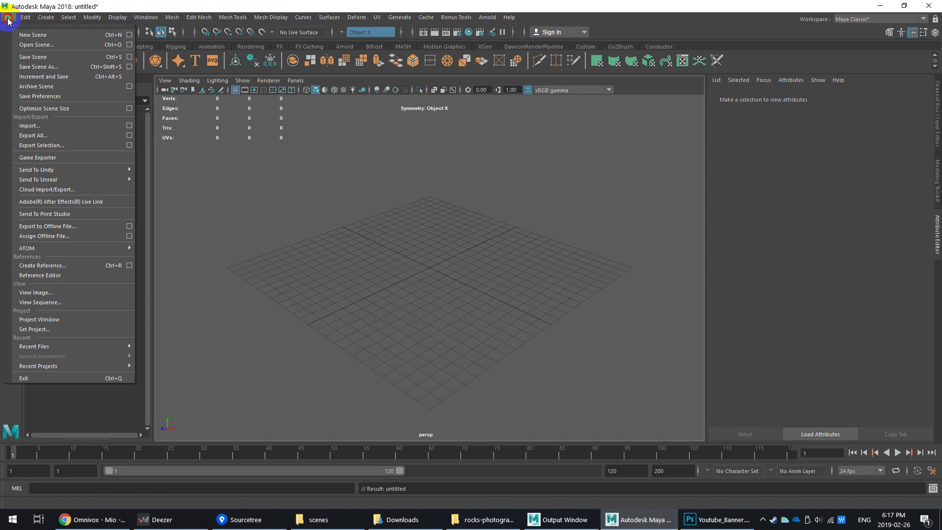
pyautogui.click(24, 63)
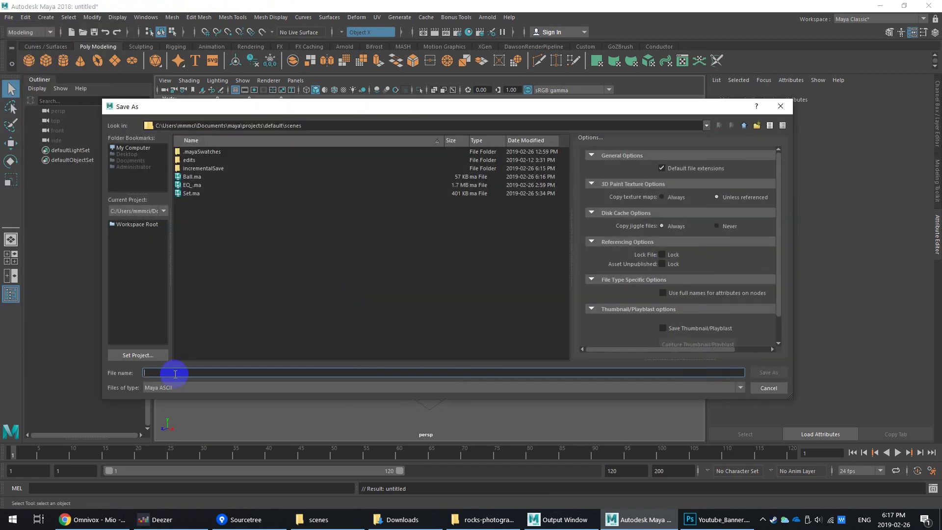
pyautogui.doubleClick(196, 193)
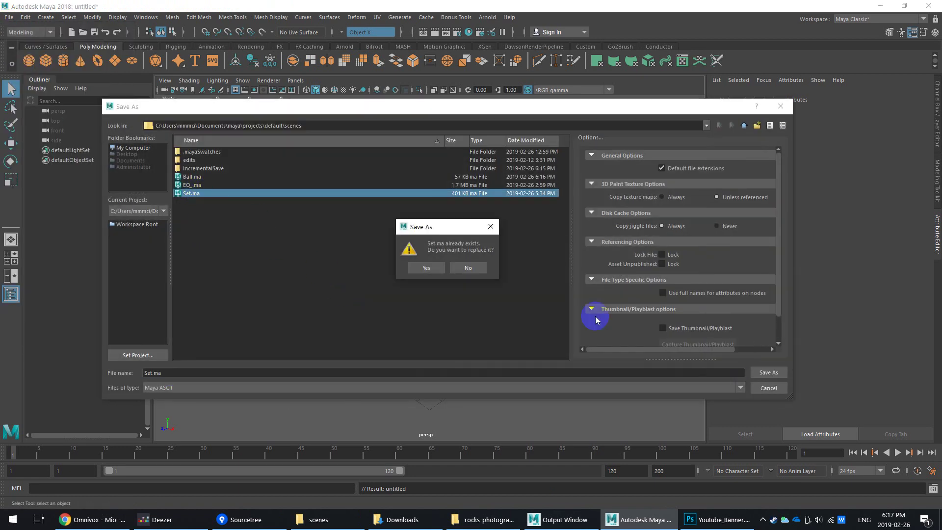
pyautogui.click(438, 268)
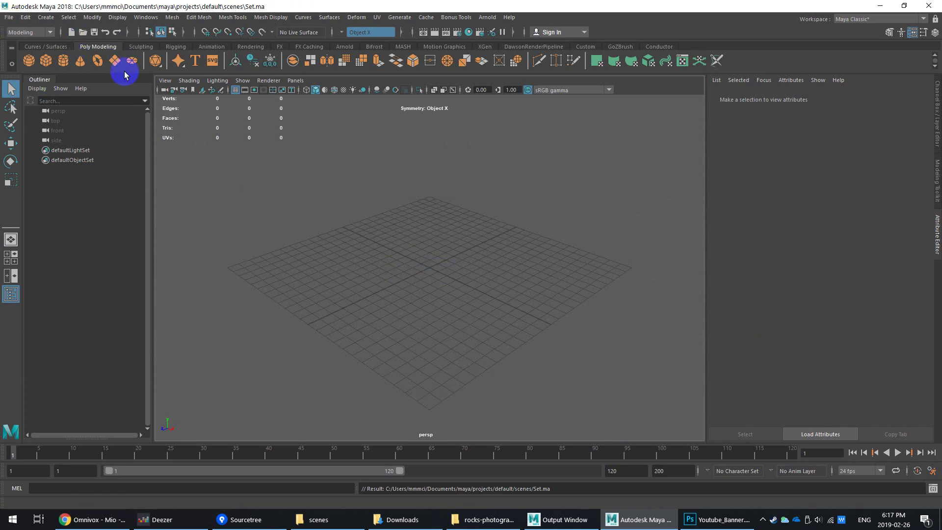
# Add a polygon plane and scale it up into a large ground
pyautogui.click(115, 61)
pyautogui.press('r')
pyautogui.moveTo(429, 268); pyautogui.dragTo(332, 204)
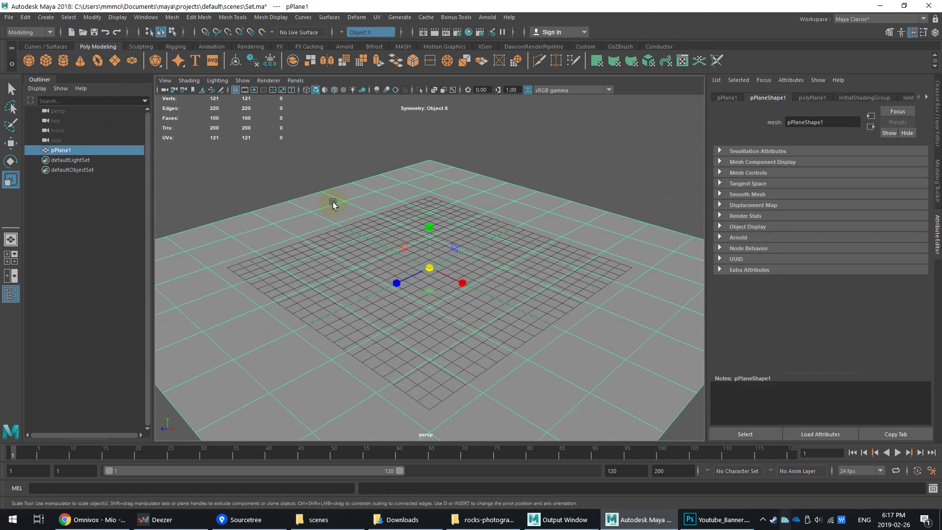
pyautogui.click(9, 17)
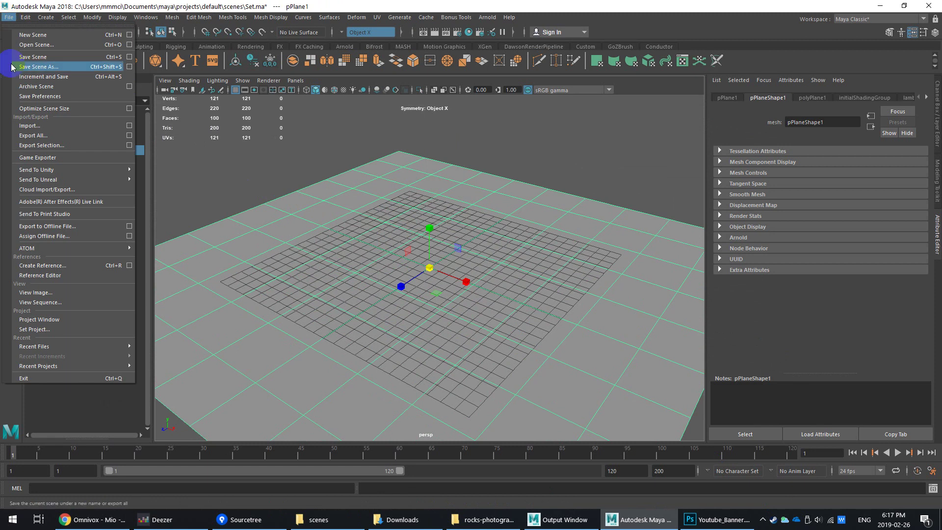
# Reference Ball.ma into the set and scrub to watch the ball bounce
pyautogui.click(65, 265)
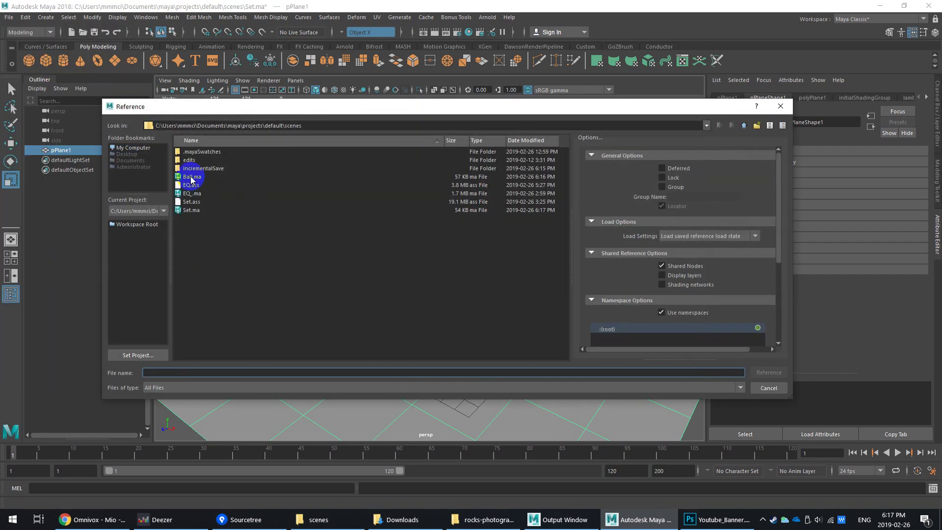
pyautogui.click(192, 177)
pyautogui.doubleClick(192, 177)
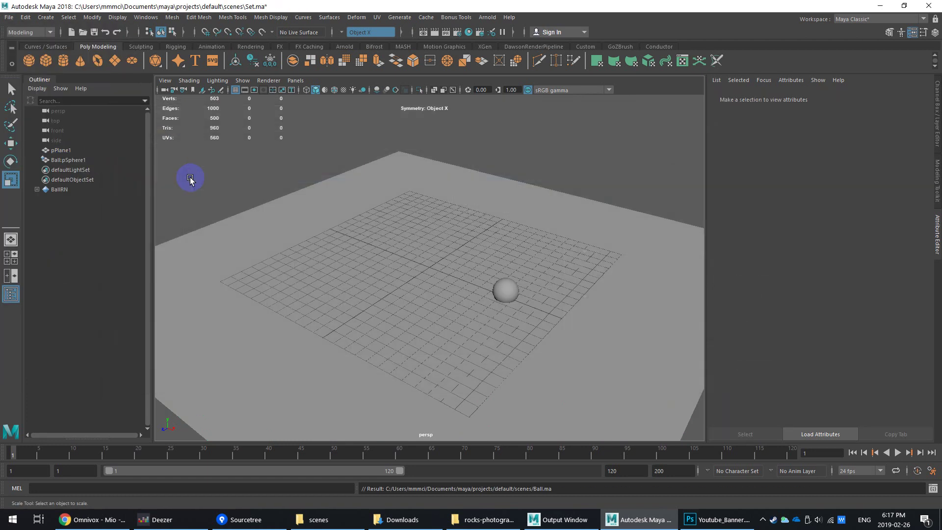
pyautogui.moveTo(69, 456); pyautogui.dragTo(1, 454)
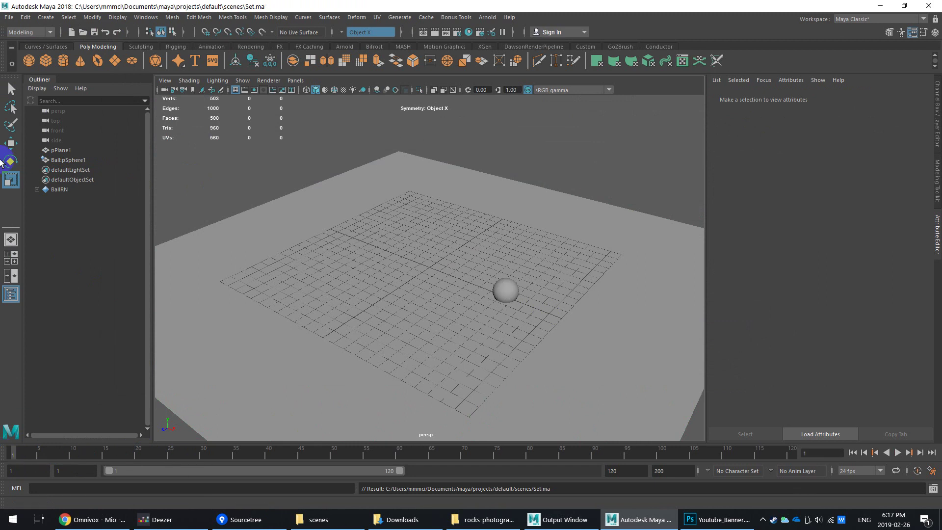
pyautogui.click(9, 18)
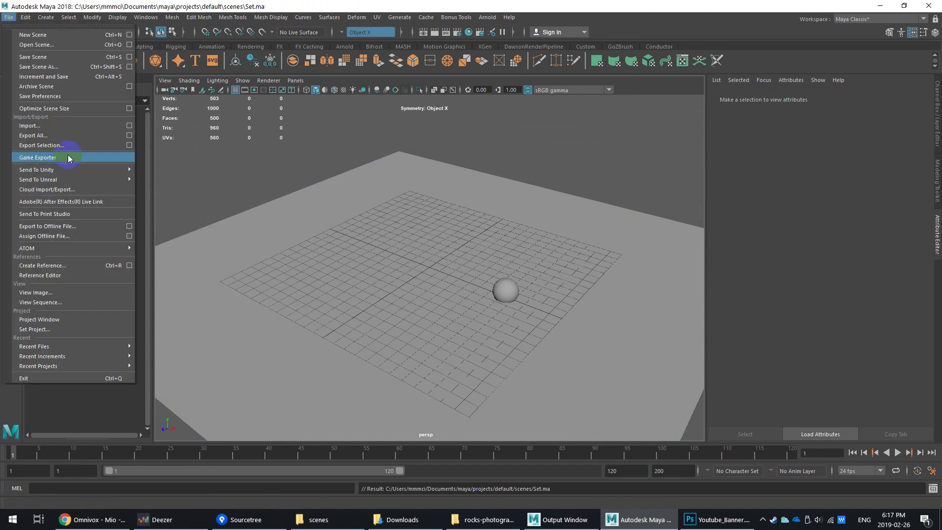
# Open the Ball.ma scene and select the ball
pyautogui.click(90, 48)
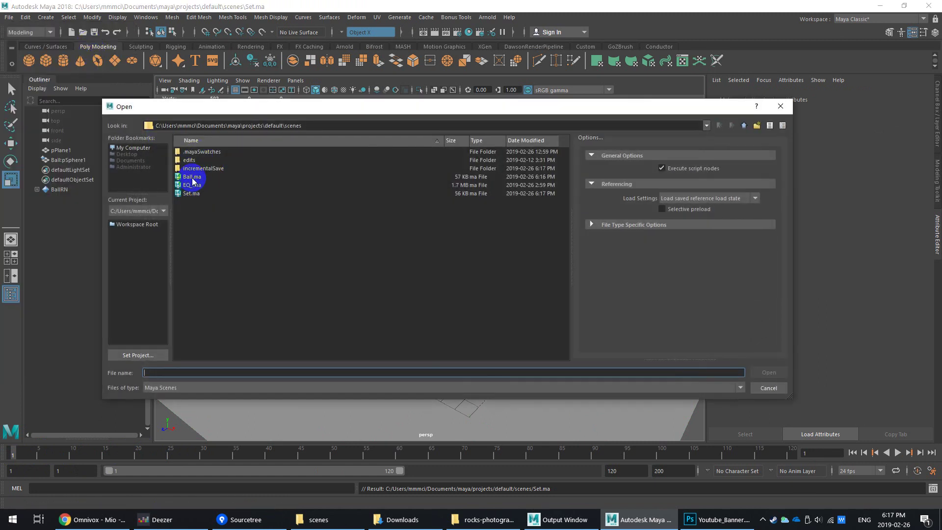
pyautogui.doubleClick(193, 178)
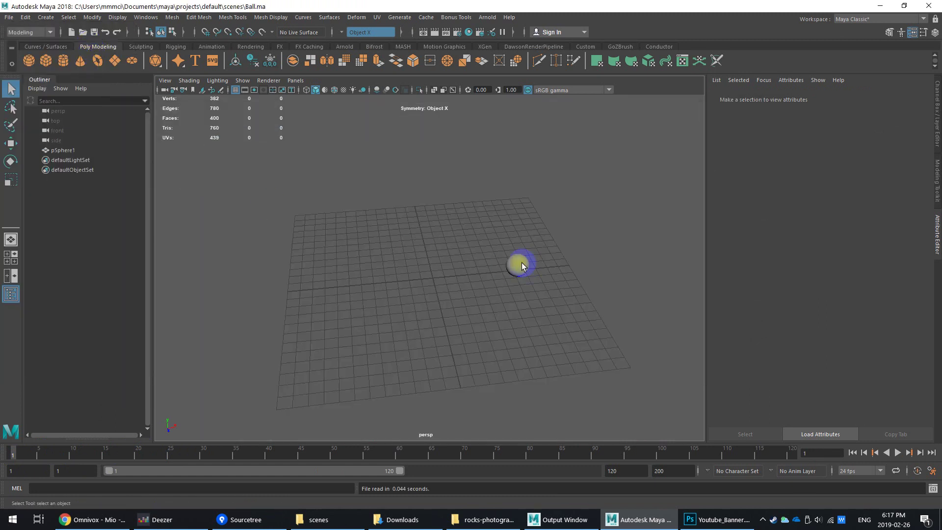
pyautogui.click(522, 267)
pyautogui.keyDown('alt'); pyautogui.moveTo(534, 284); pyautogui.dragTo(521, 276); pyautogui.keyUp('alt')
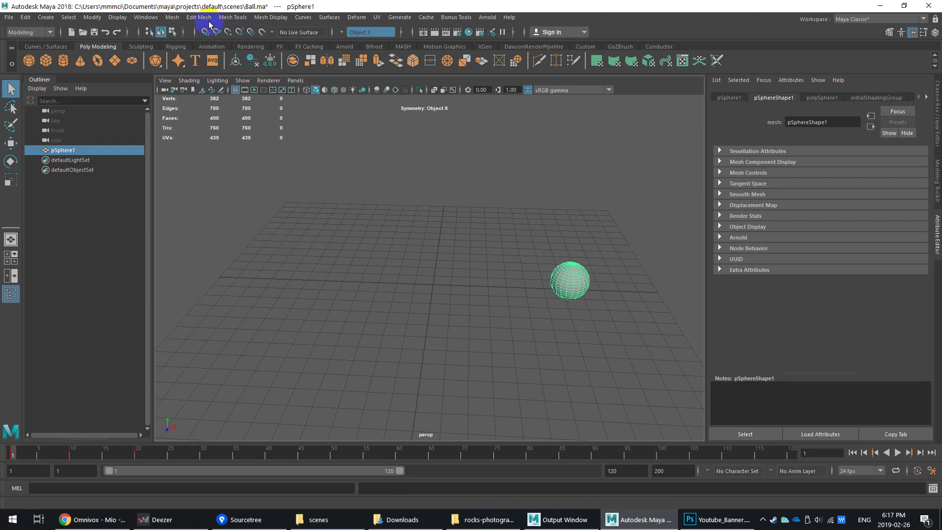
# In the Graph Editor's Translate Y curve, give the top key auto tangents and flatten the bottom keys
pyautogui.click(151, 19)
pyautogui.moveTo(161, 66)
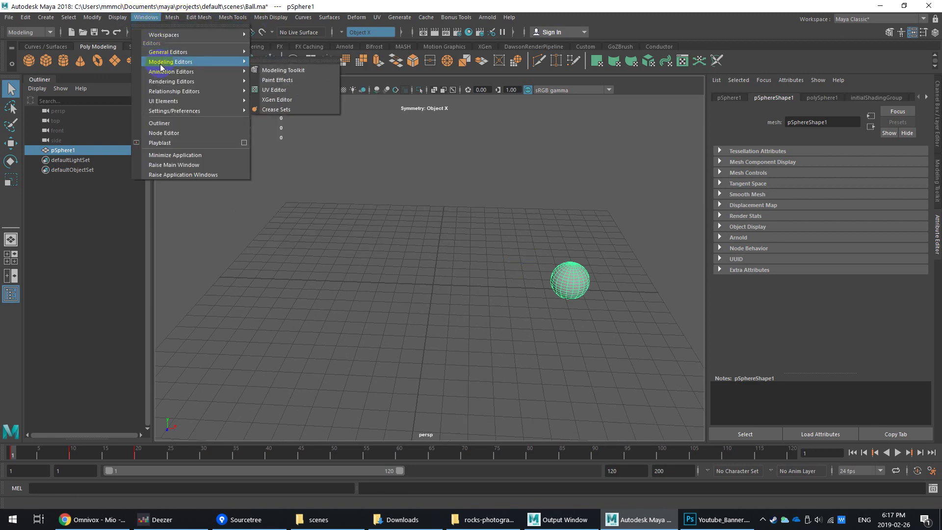
pyautogui.click(271, 80)
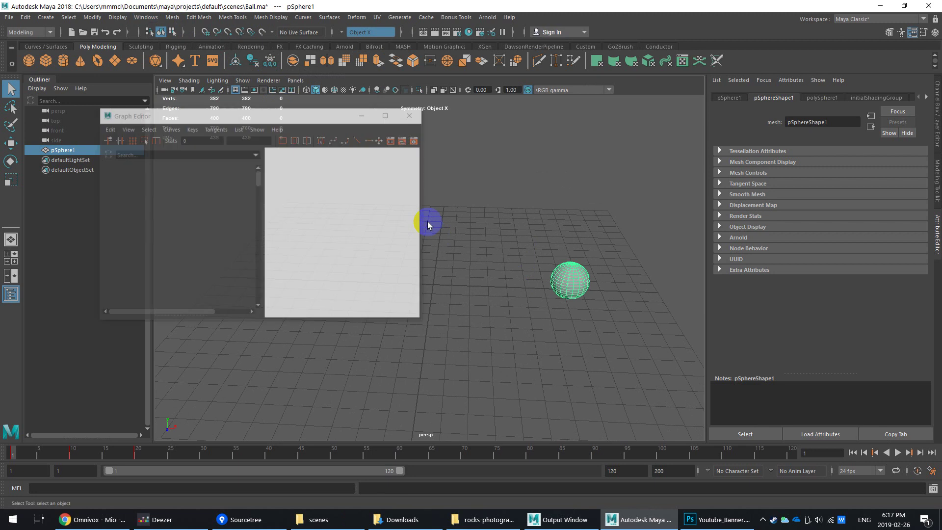
pyautogui.click(154, 199)
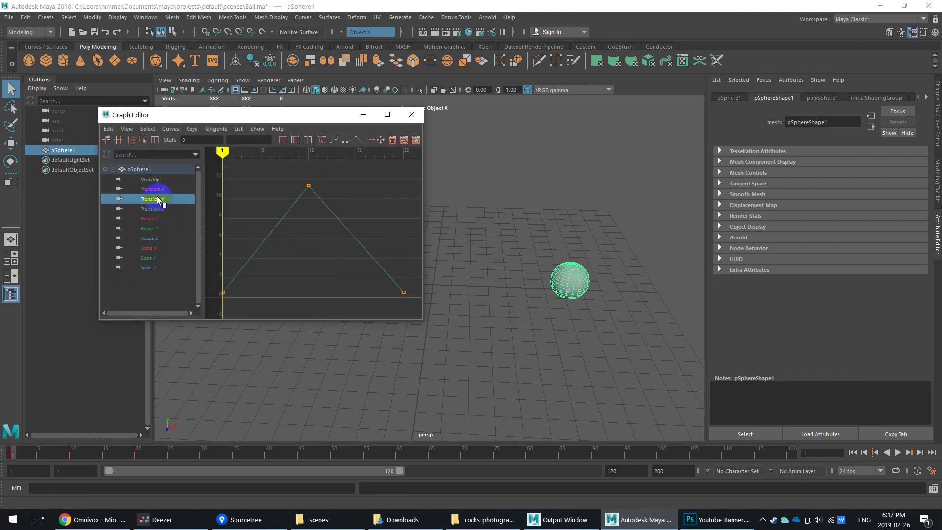
pyautogui.moveTo(273, 149); pyautogui.dragTo(357, 220)
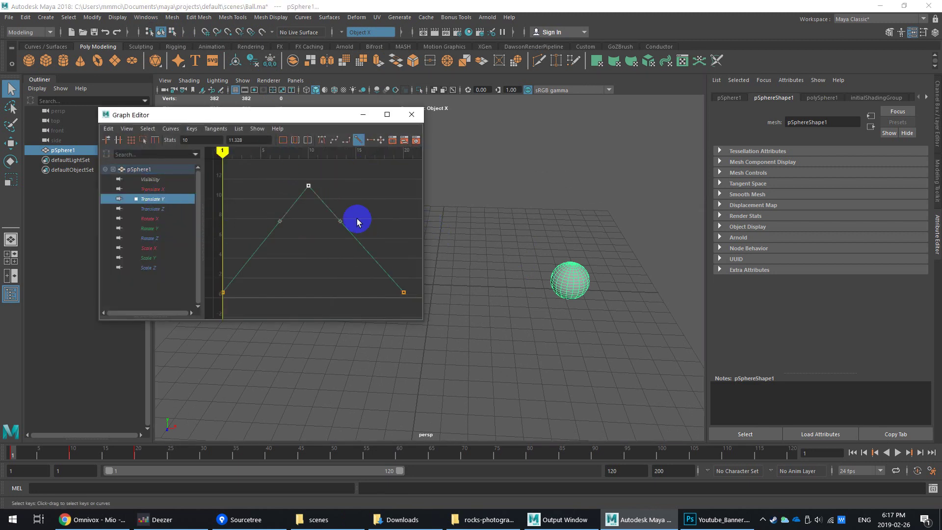
pyautogui.click(321, 141)
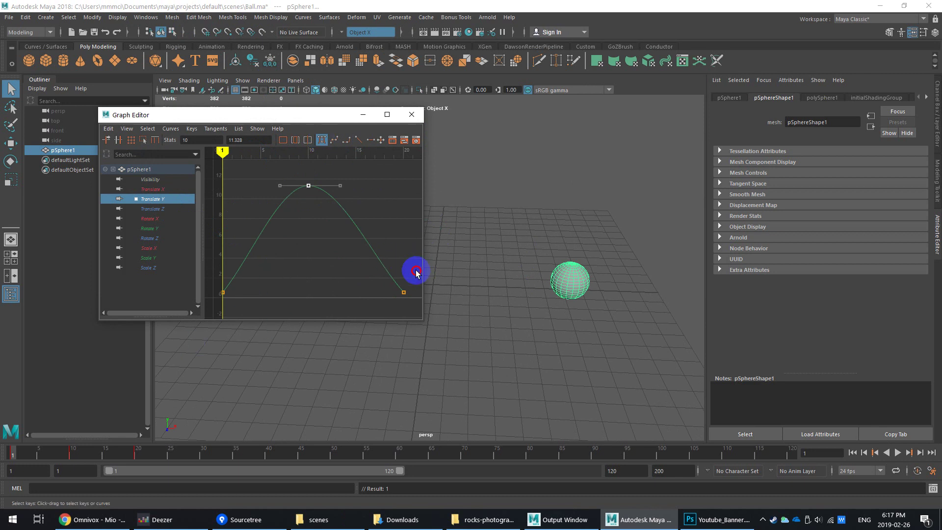
pyautogui.moveTo(416, 273); pyautogui.dragTo(187, 315)
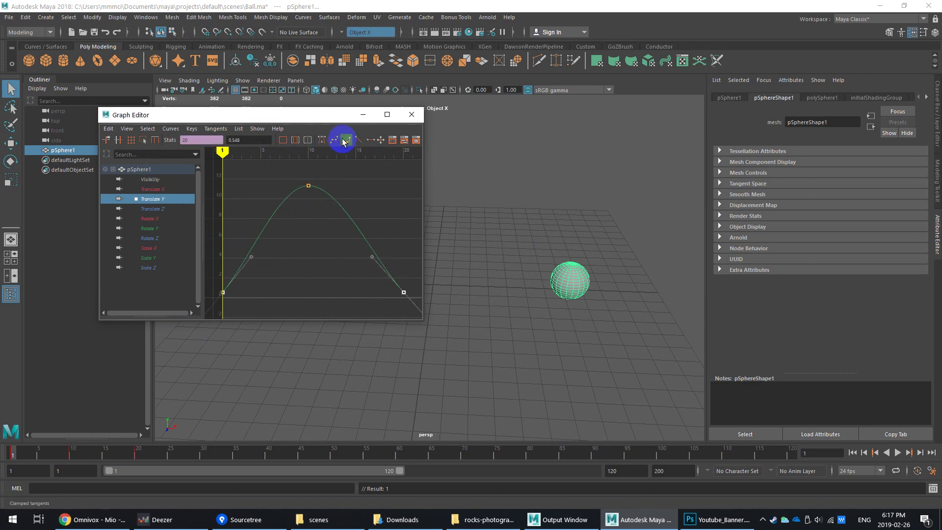
pyautogui.click(321, 141)
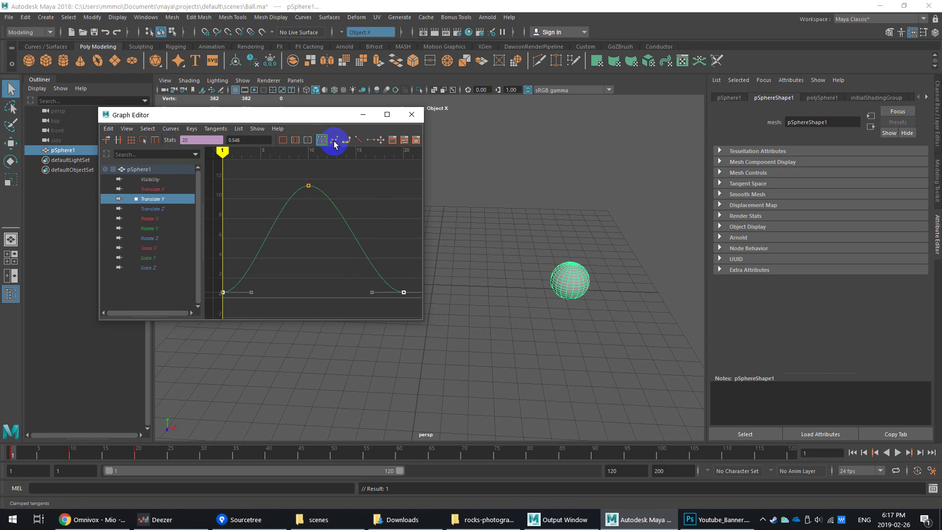
# Steepen the last key's tangent and give the first key steeper spline tangents
pyautogui.moveTo(378, 288)
pyautogui.mouseDown()
pyautogui.moveTo(360, 316)
pyautogui.moveTo(370, 297)
pyautogui.mouseUp()
pyautogui.press('w')
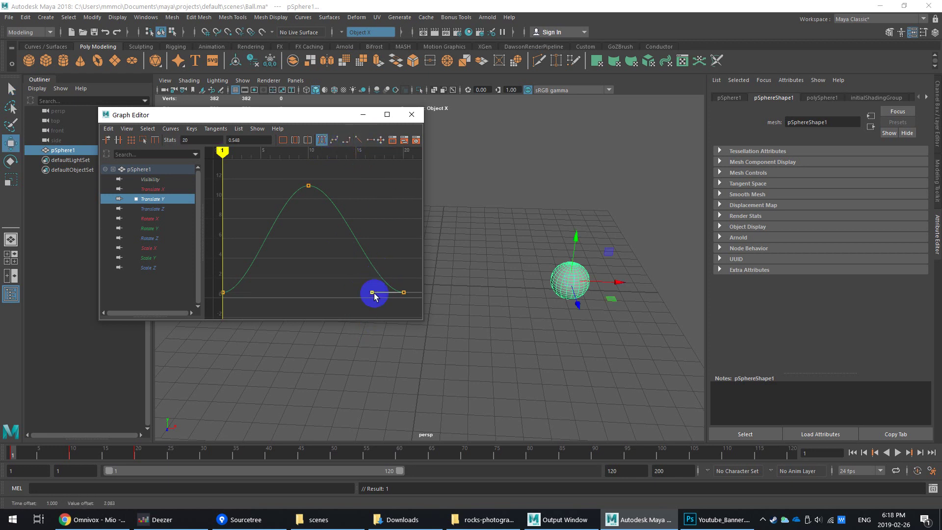
pyautogui.moveTo(375, 293); pyautogui.dragTo(393, 244, button='middle')
pyautogui.moveTo(231, 286); pyautogui.dragTo(205, 317)
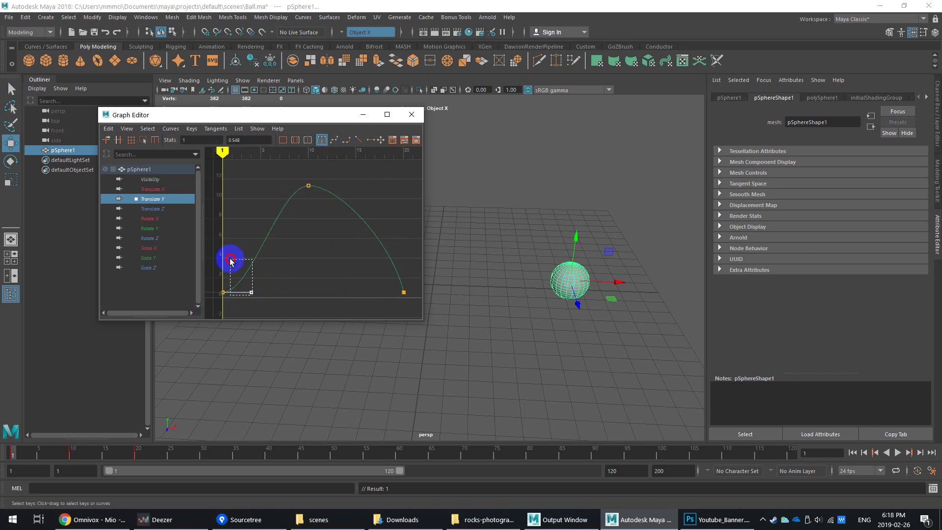
pyautogui.moveTo(250, 298); pyautogui.dragTo(216, 229, button='middle')
pyautogui.hotkey('ctrl', 'z')
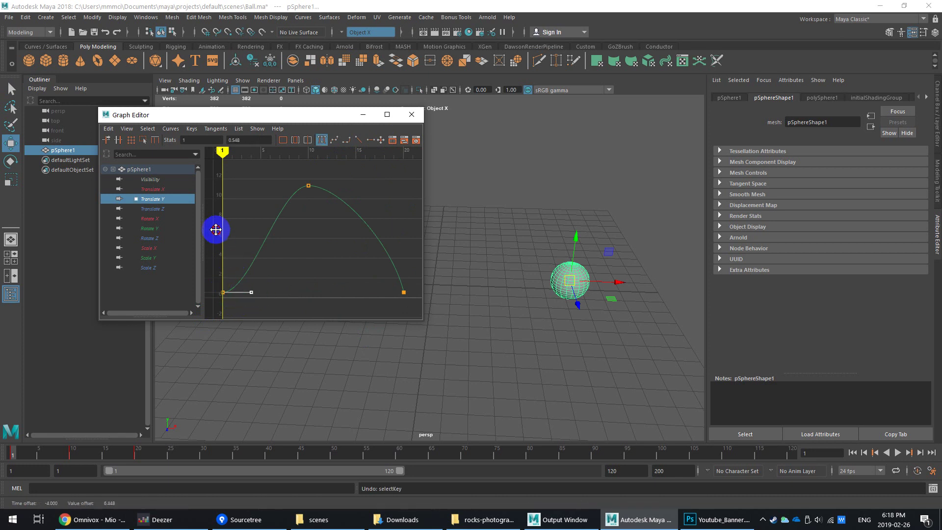
pyautogui.click(331, 142)
pyautogui.moveTo(249, 256); pyautogui.dragTo(221, 250, button='middle')
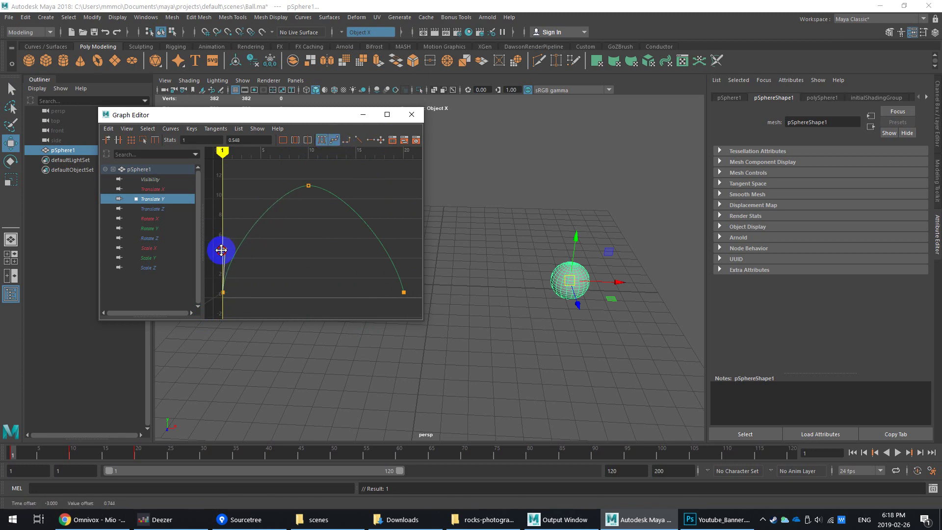
# Close the Graph Editor, play the bounce to check it, and save Ball.ma
pyautogui.click(308, 186)
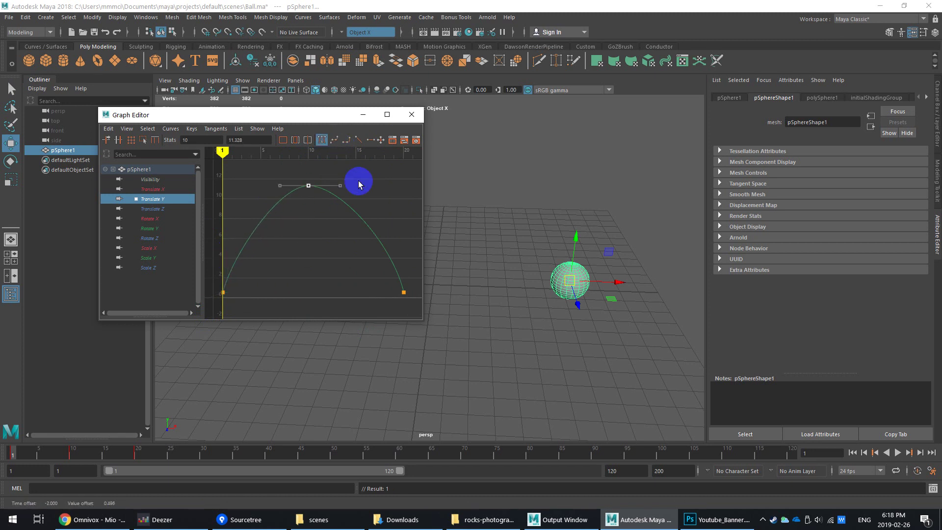
pyautogui.click(340, 186)
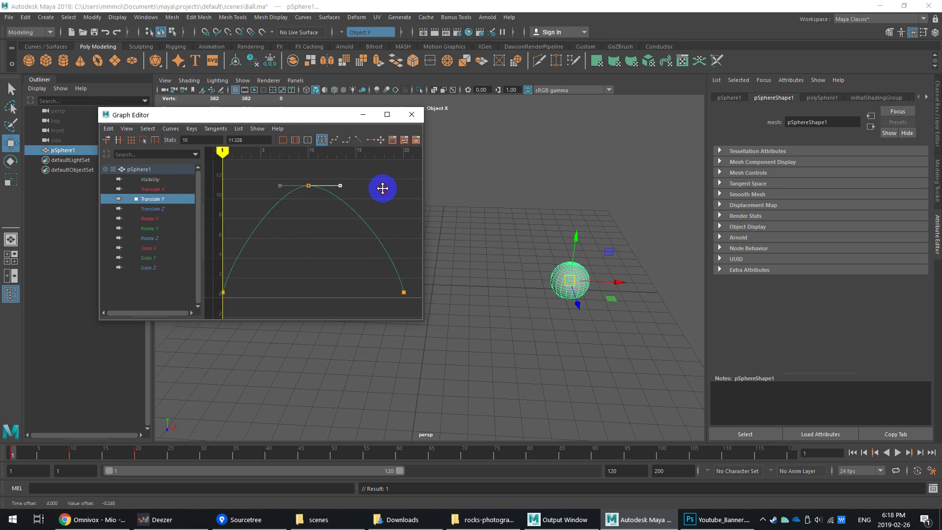
pyautogui.click(411, 115)
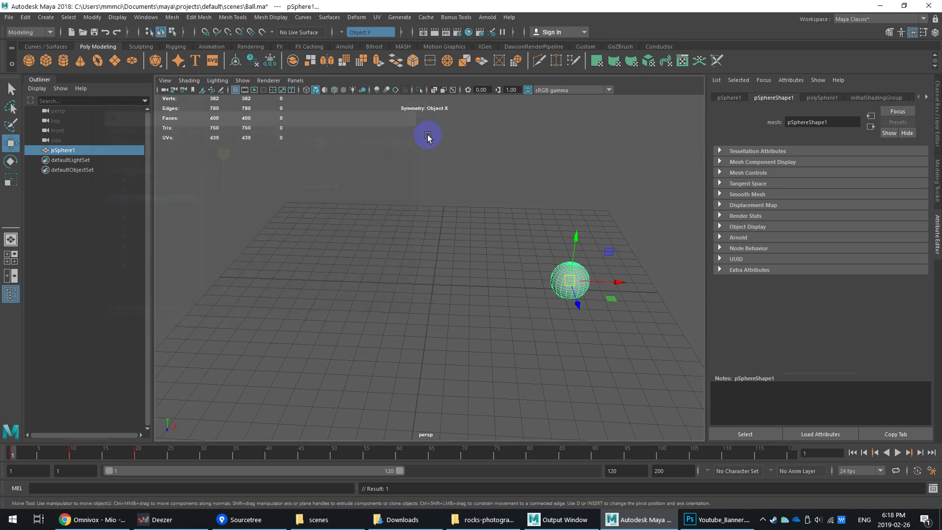
pyautogui.click(897, 453)
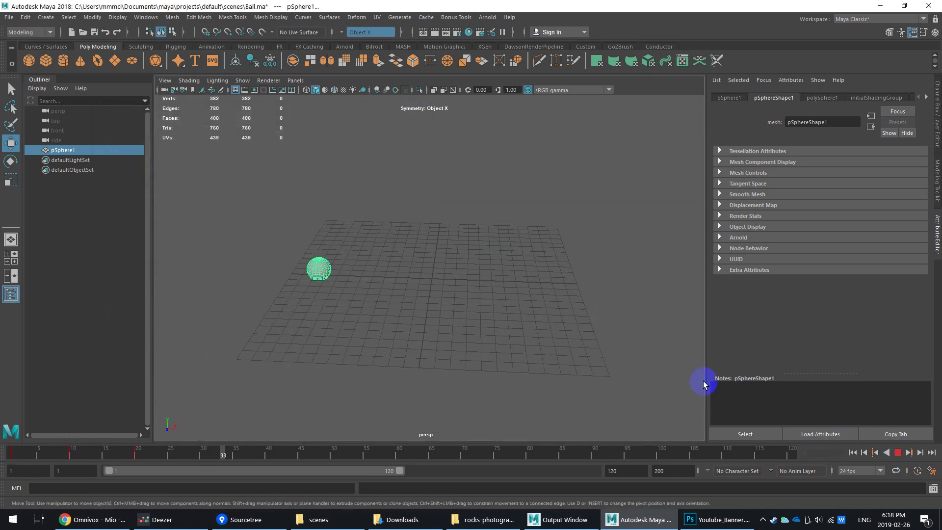
pyautogui.click(897, 452)
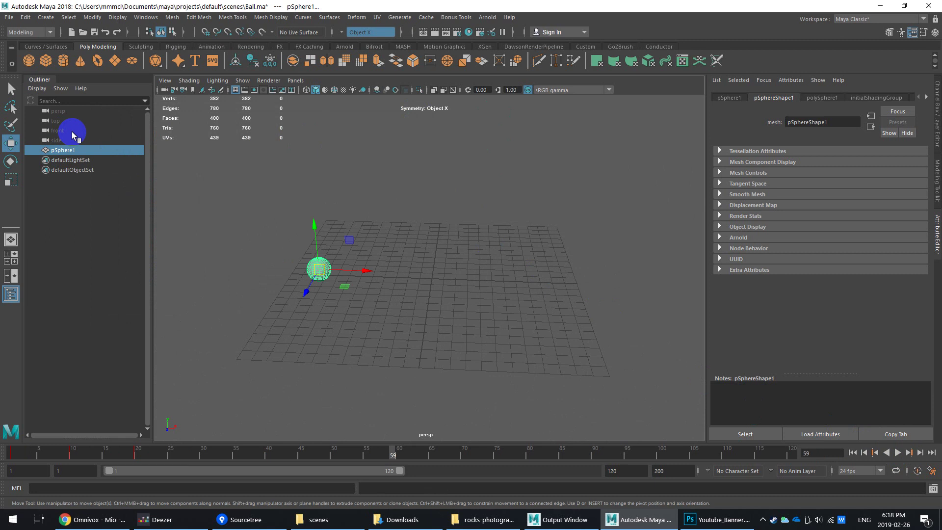
pyautogui.hotkey('ctrl', 's')
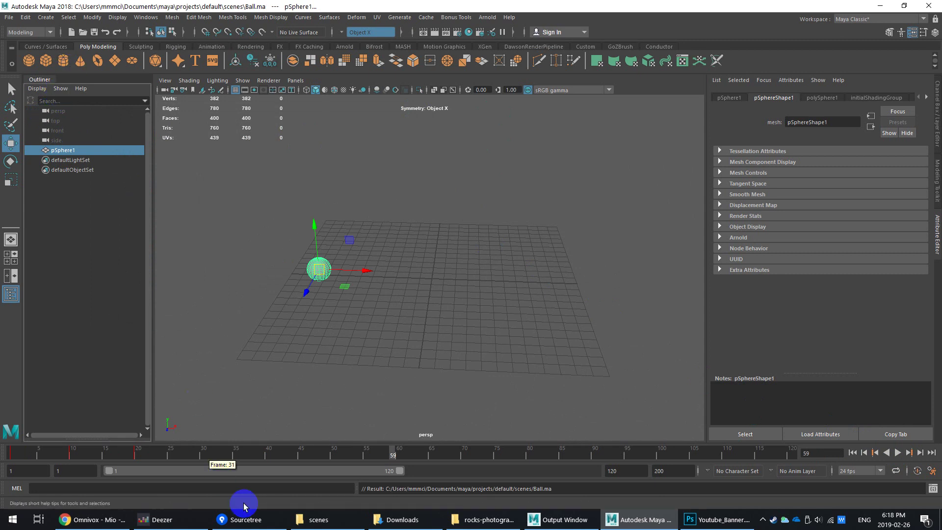
pyautogui.click(315, 519)
# Find Ball.0005.ma as the latest Ball increment, then check Ball.ma's save time in scenes
pyautogui.doubleClick(305, 282)
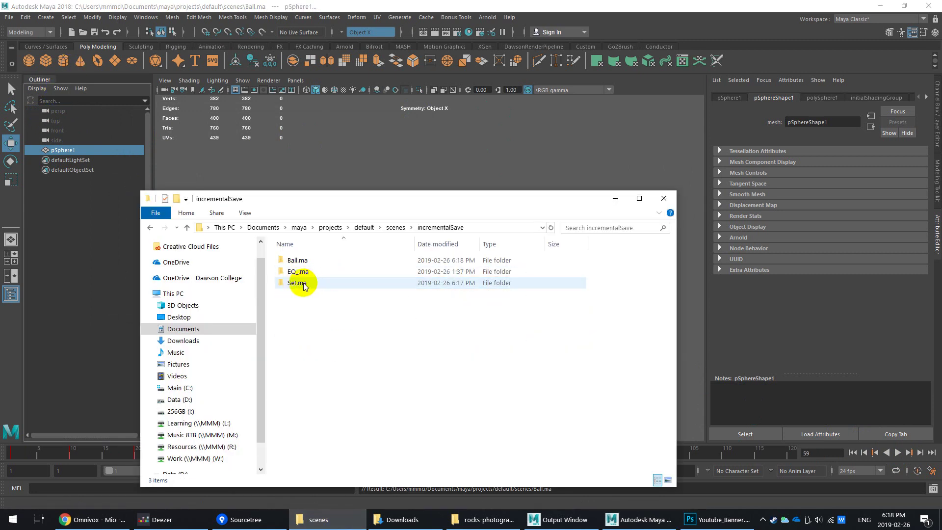
pyautogui.doubleClick(300, 260)
pyautogui.click(309, 305)
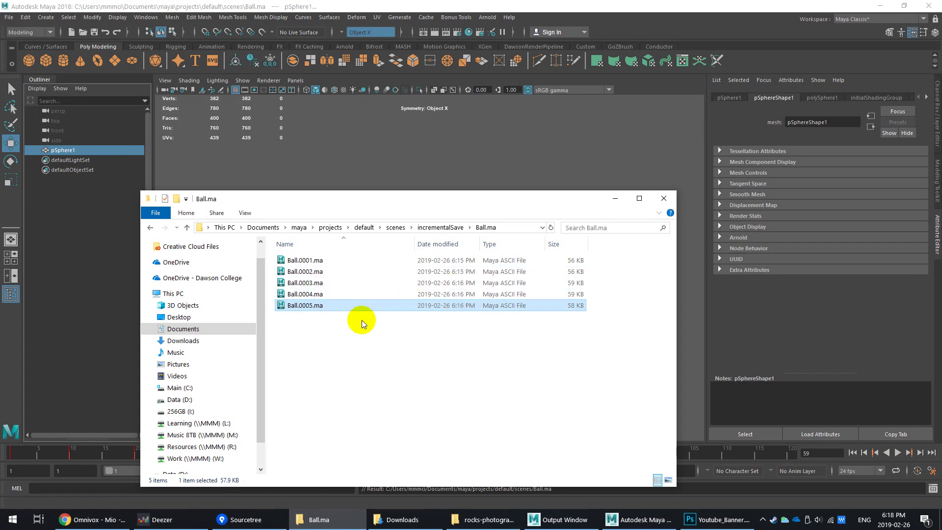
pyautogui.click(461, 229)
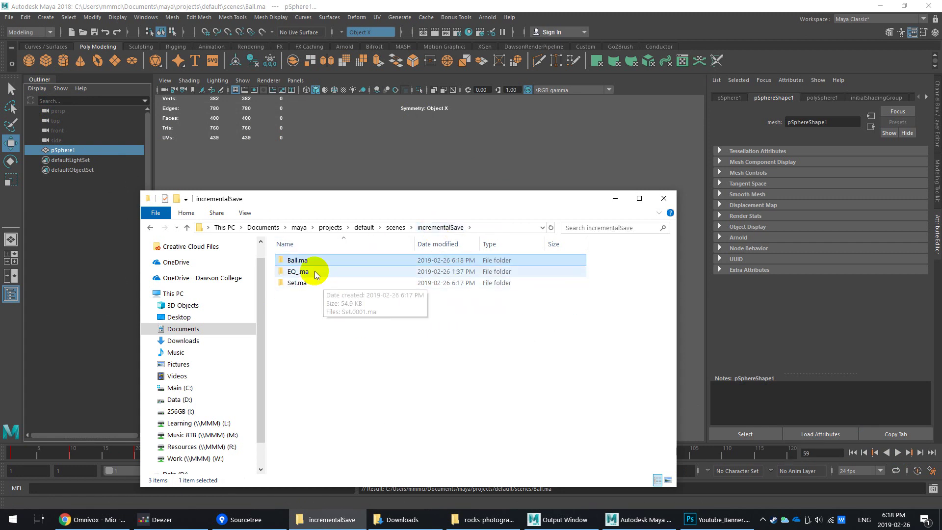
pyautogui.click(305, 271)
pyautogui.click(397, 228)
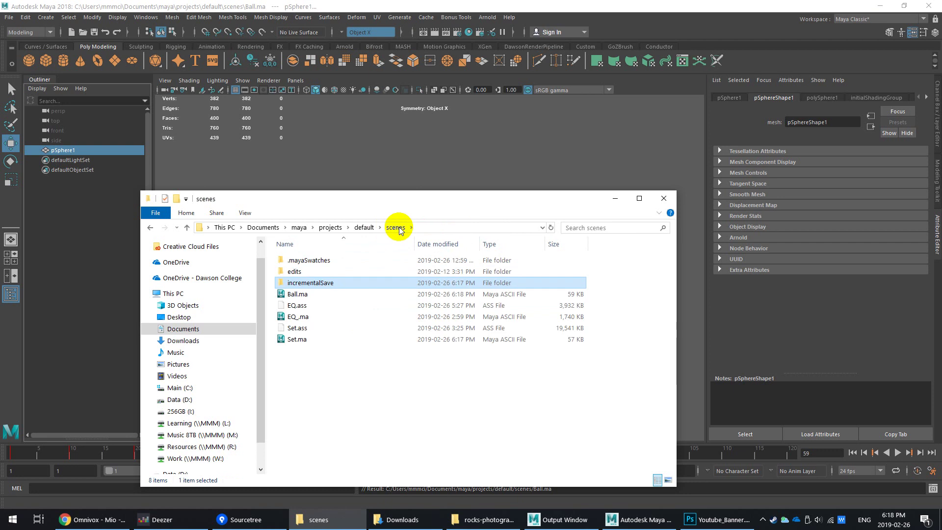
pyautogui.click(300, 294)
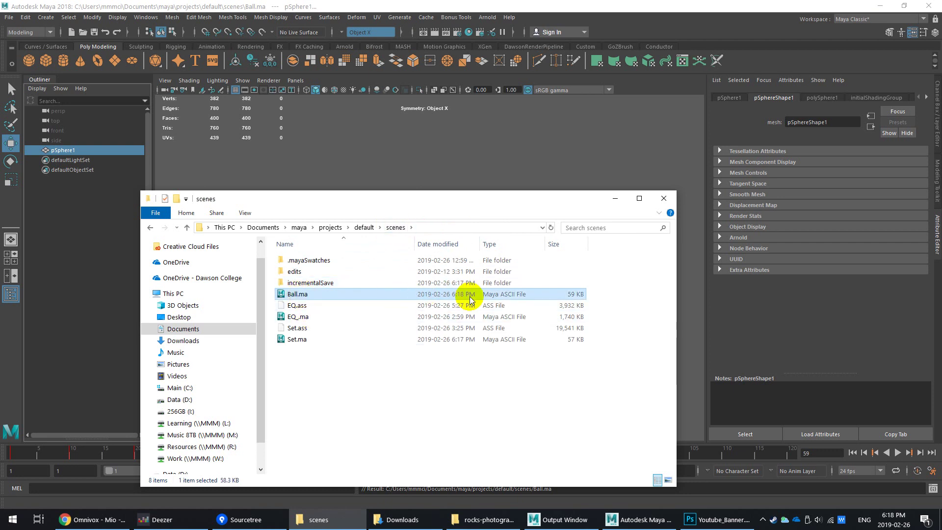
# Open the Set.ma scene in Maya
pyautogui.click(303, 17)
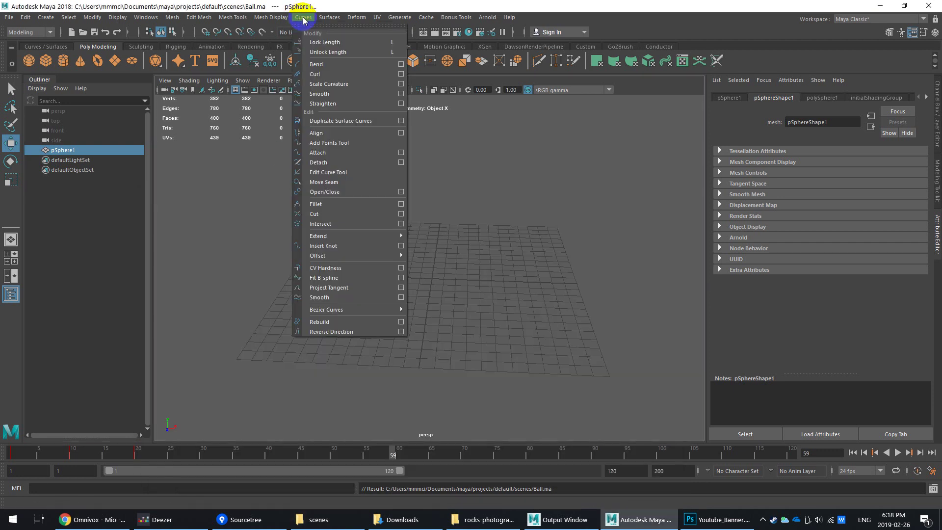
pyautogui.click(9, 17)
pyautogui.click(8, 17)
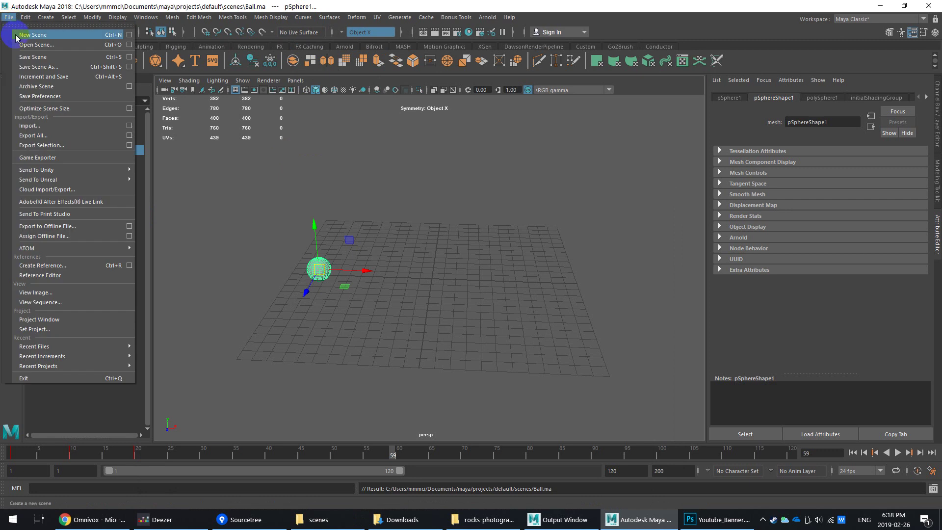
pyautogui.click(29, 45)
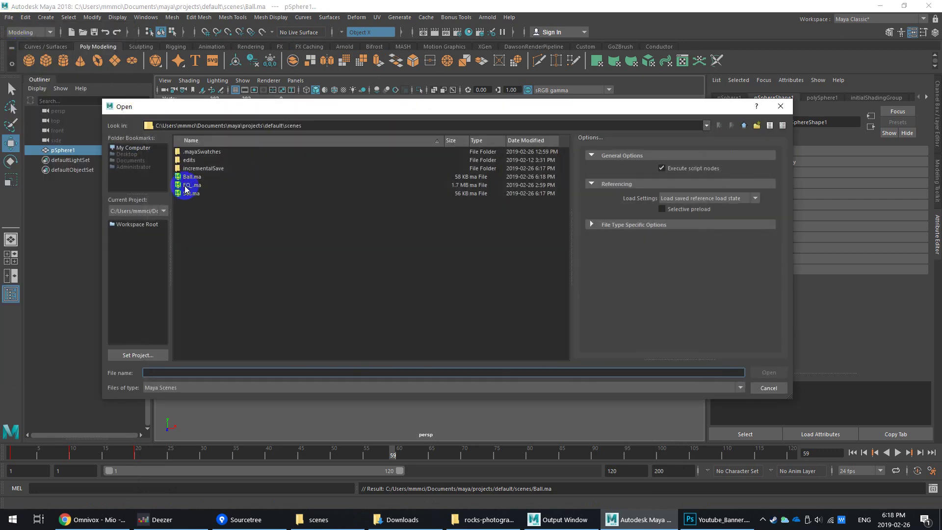
pyautogui.doubleClick(191, 195)
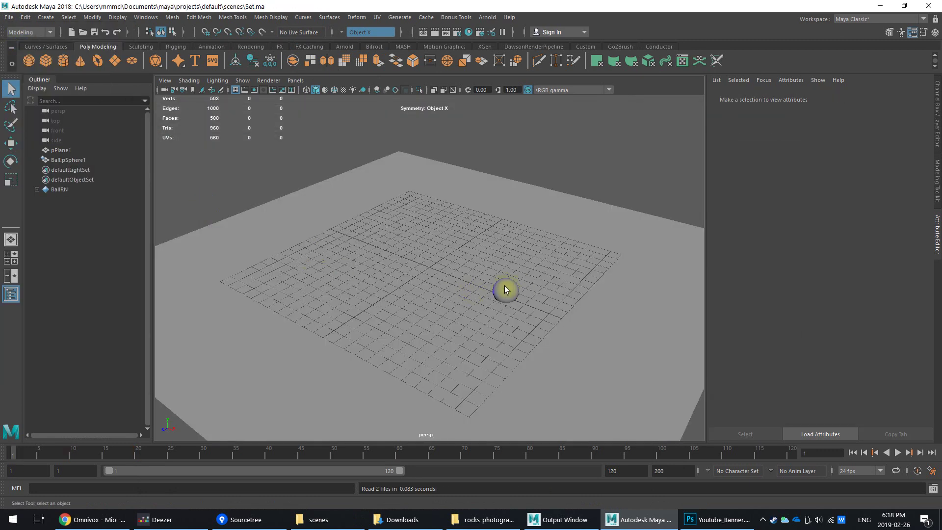
# Select the referenced ball, play the bounce to frame 51, and orbit around the set
pyautogui.click(505, 290)
pyautogui.click(897, 452)
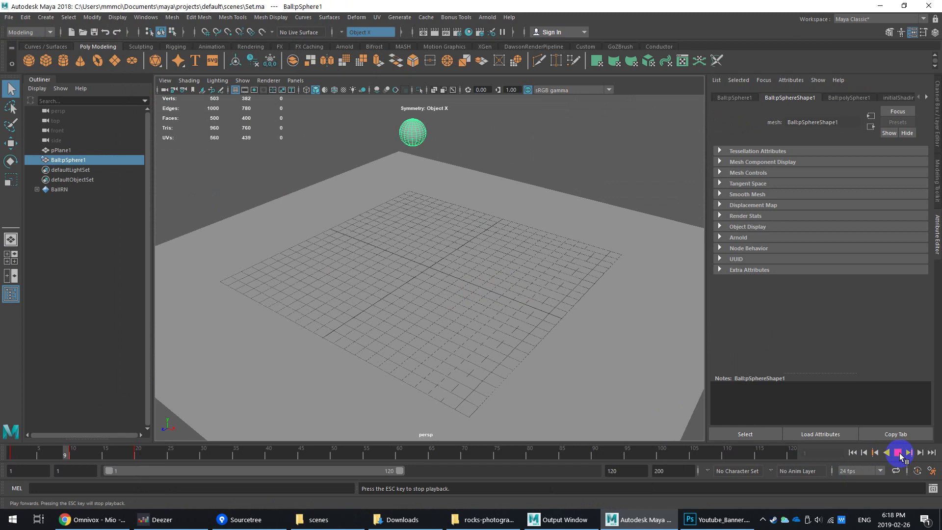
pyautogui.click(898, 452)
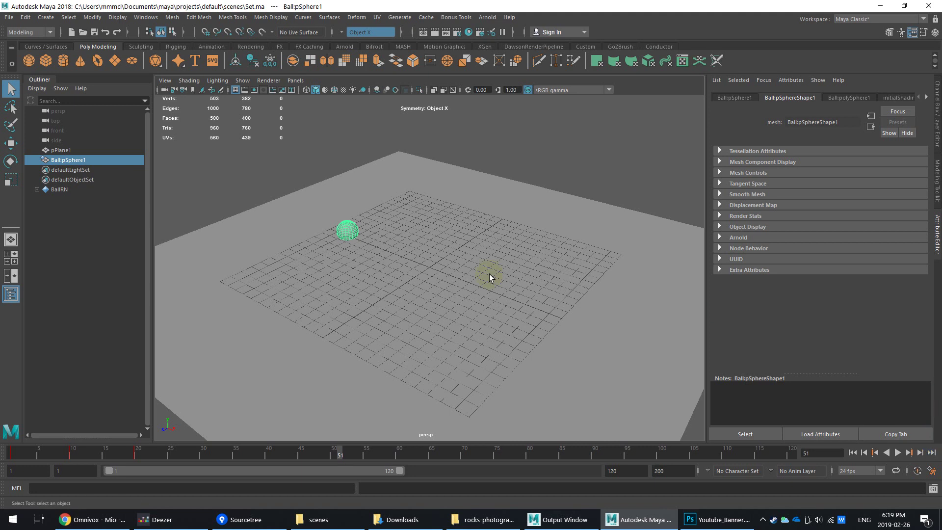
pyautogui.keyDown('alt'); pyautogui.moveTo(489, 275); pyautogui.dragTo(350, 225); pyautogui.keyUp('alt')
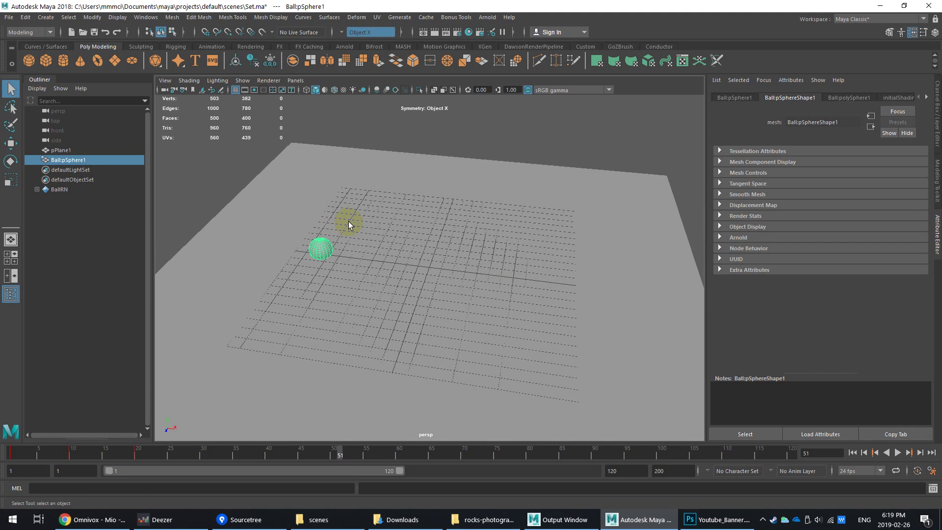
# In the Save Scene options, keep Incremental save on with Limit incremental saves and Compressed save unchecked
pyautogui.click(8, 18)
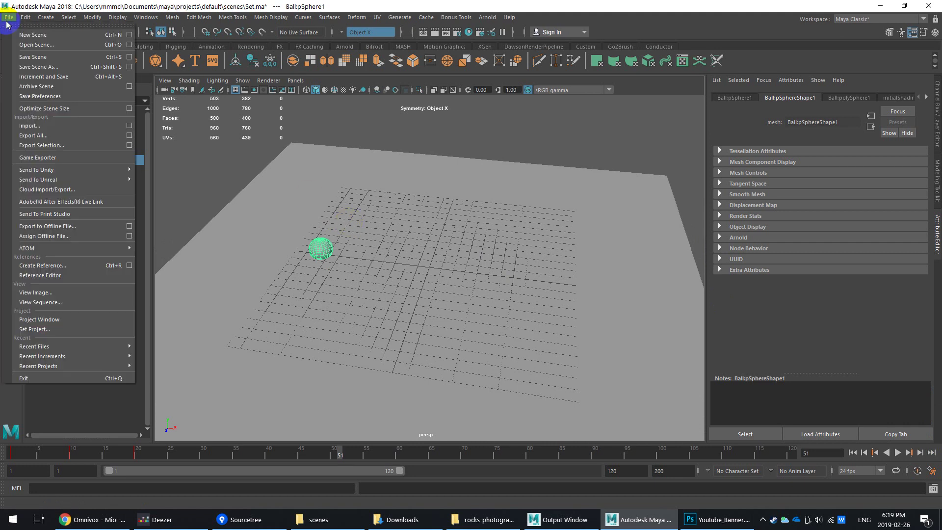
pyautogui.click(130, 60)
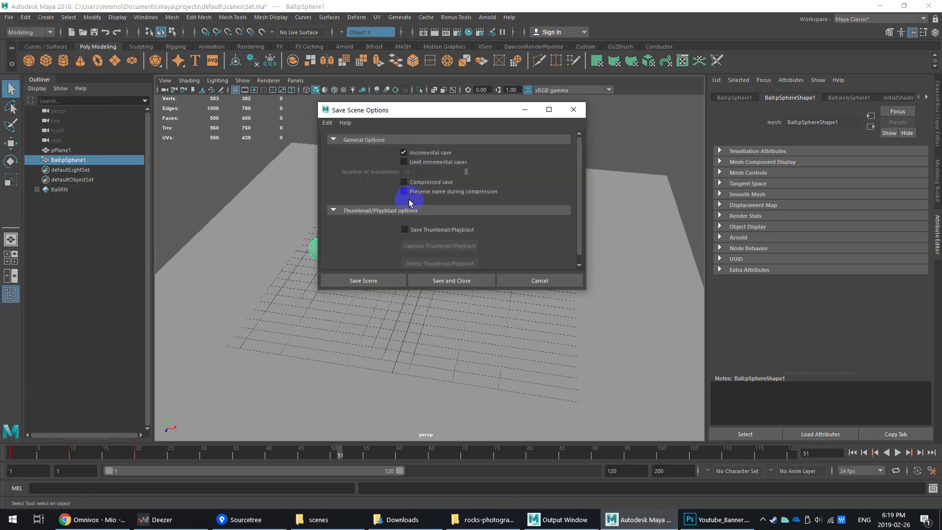
pyautogui.click(431, 164)
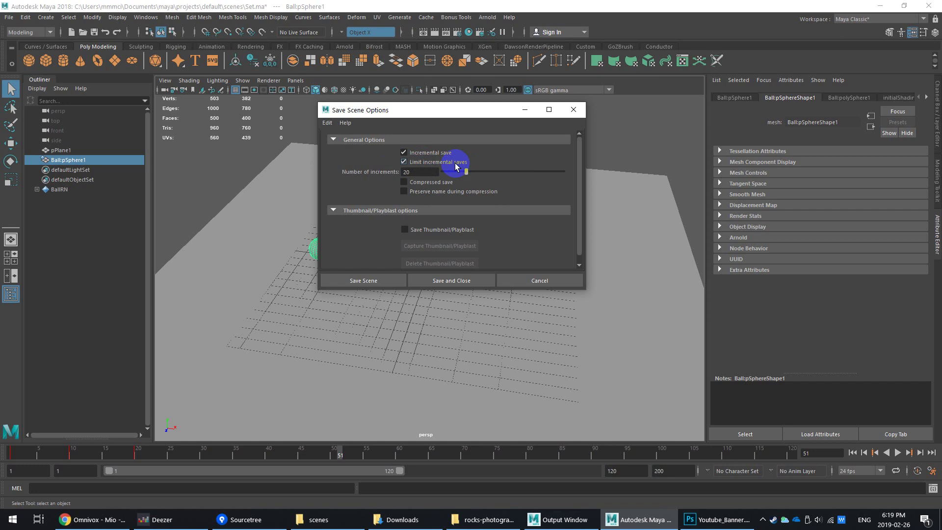
pyautogui.moveTo(466, 172); pyautogui.dragTo(510, 173)
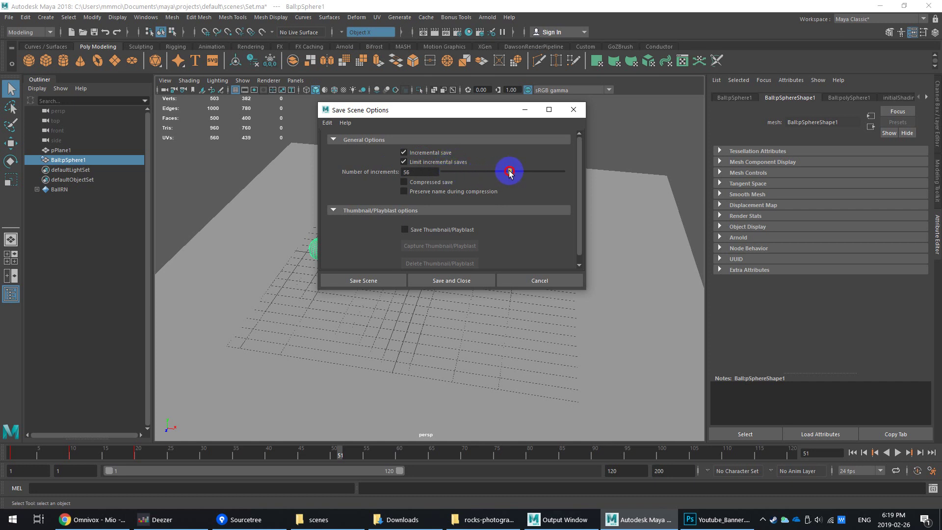
pyautogui.click(442, 162)
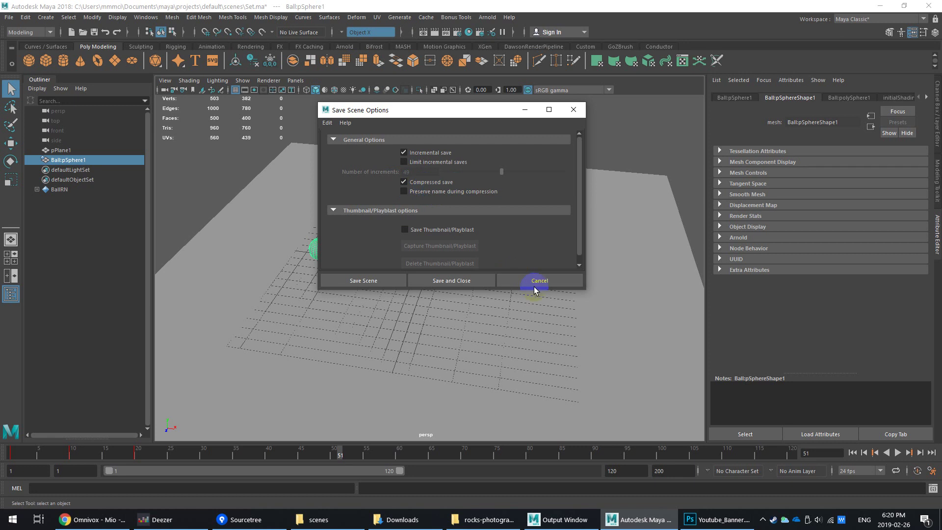
pyautogui.click(345, 123)
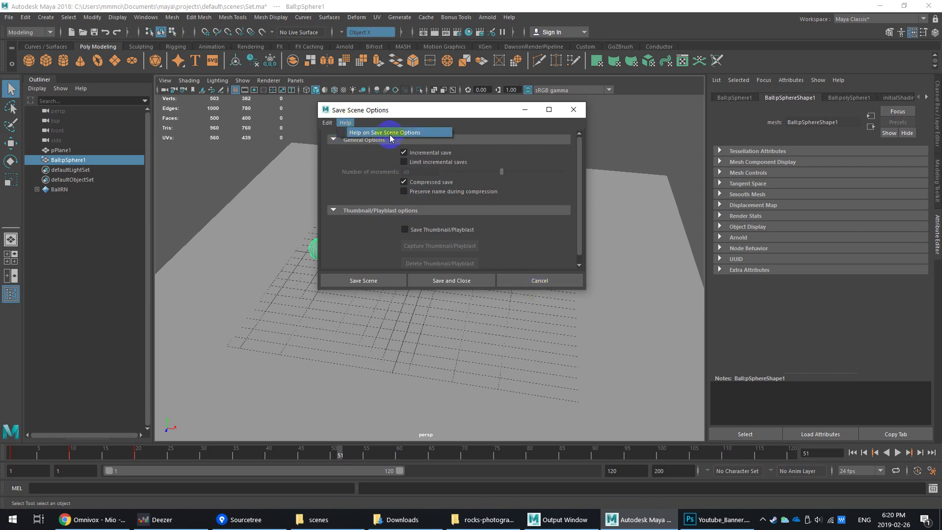
pyautogui.click(484, 139)
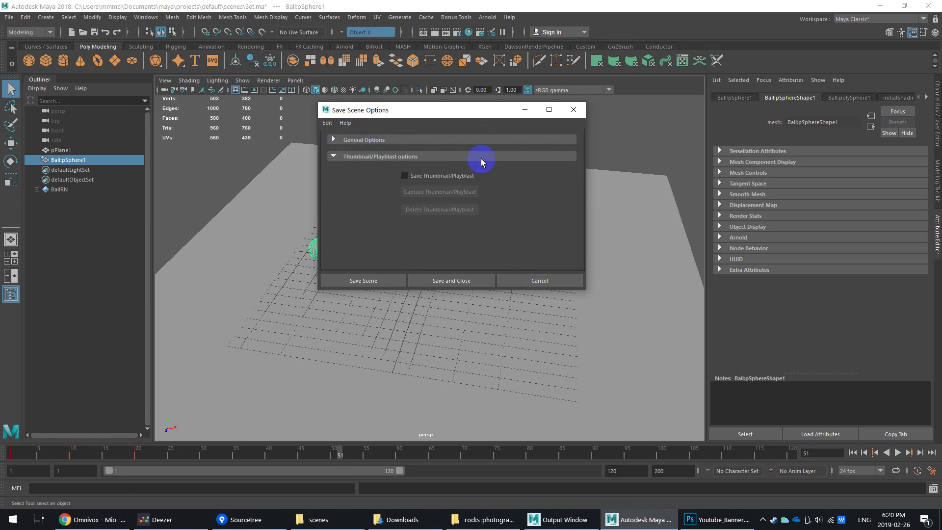
pyautogui.click(423, 140)
pyautogui.click(420, 182)
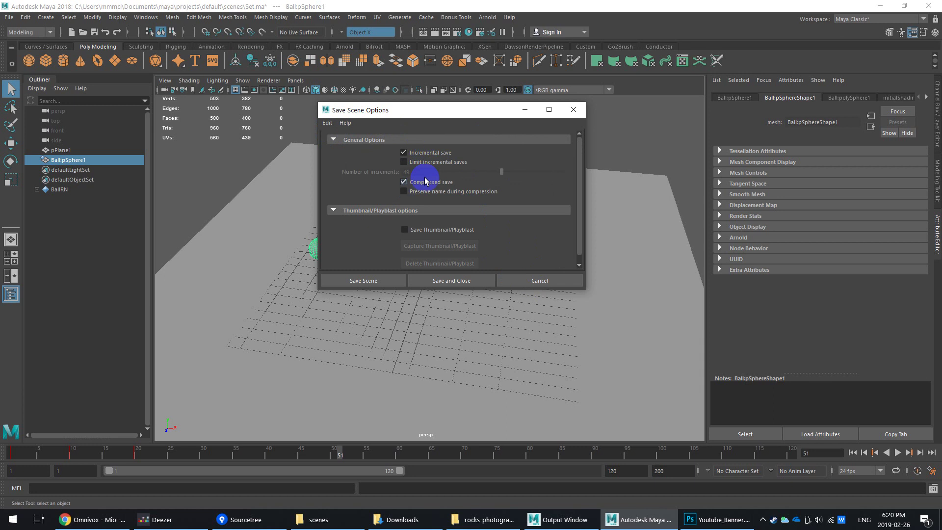